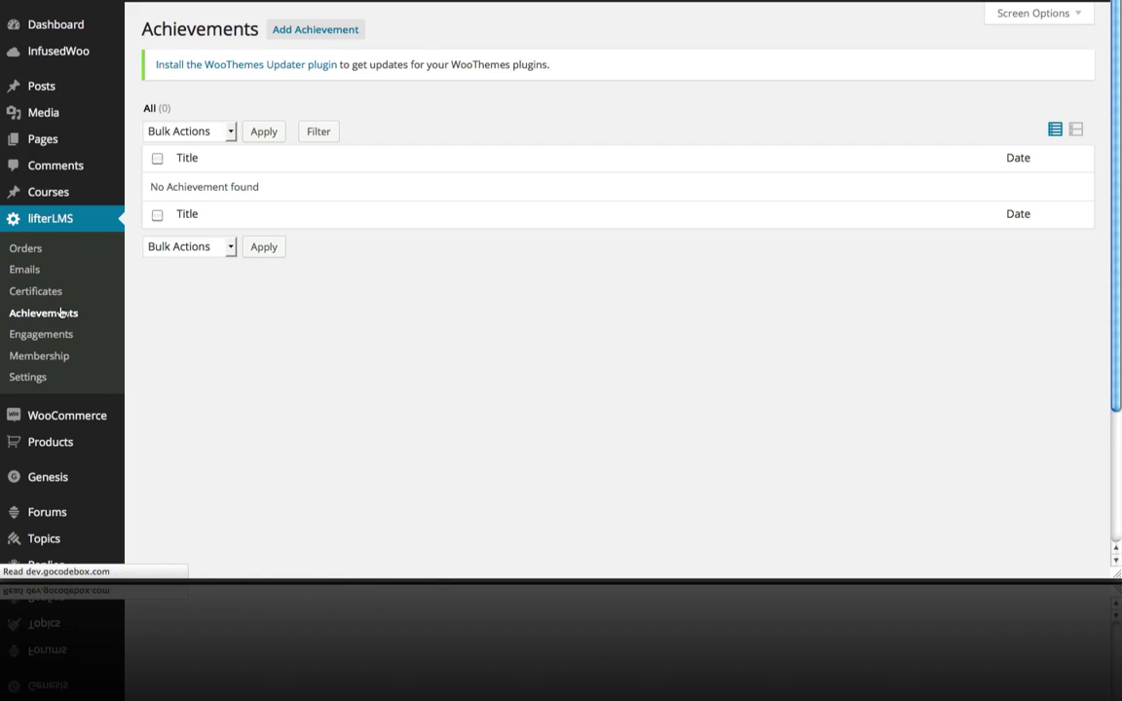
- Start a new achievement titled 'Lesson 1 Complete Achievement'
{"action": "left_click", "coordinate": [318, 35]}
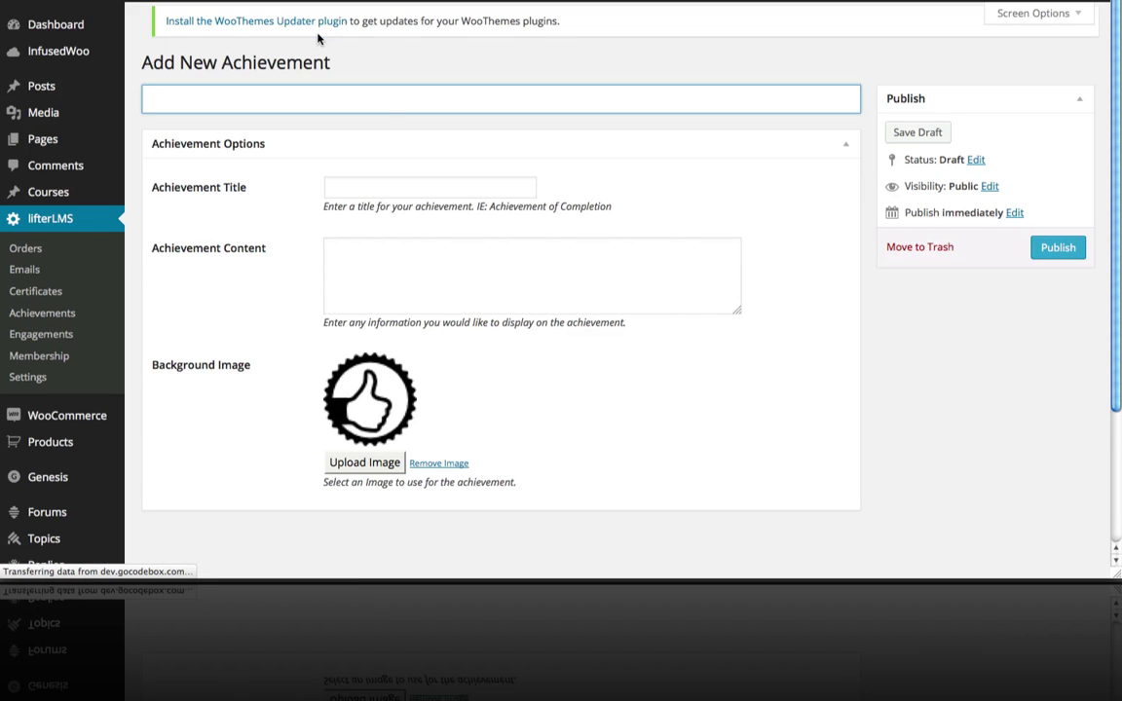
{"action": "scroll", "coordinate": [509, 218], "scroll_direction": "down", "scroll_amount": 1}
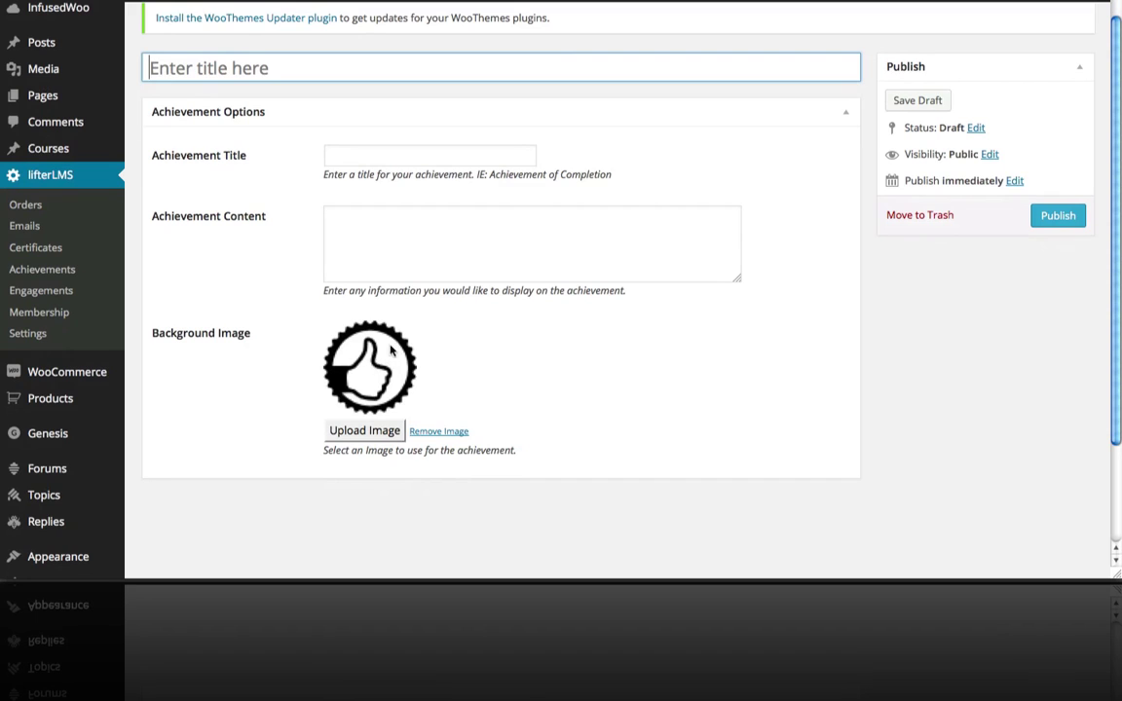
{"action": "scroll", "coordinate": [373, 362], "scroll_direction": "up", "scroll_amount": 1}
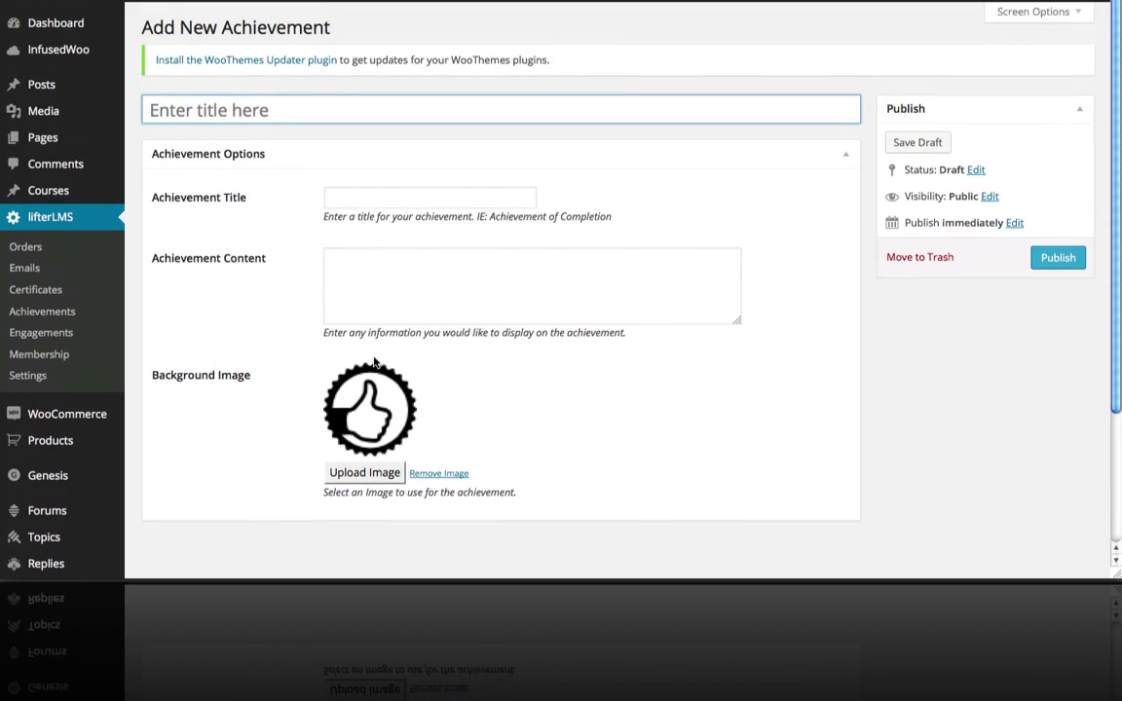
{"action": "left_click", "coordinate": [344, 206]}
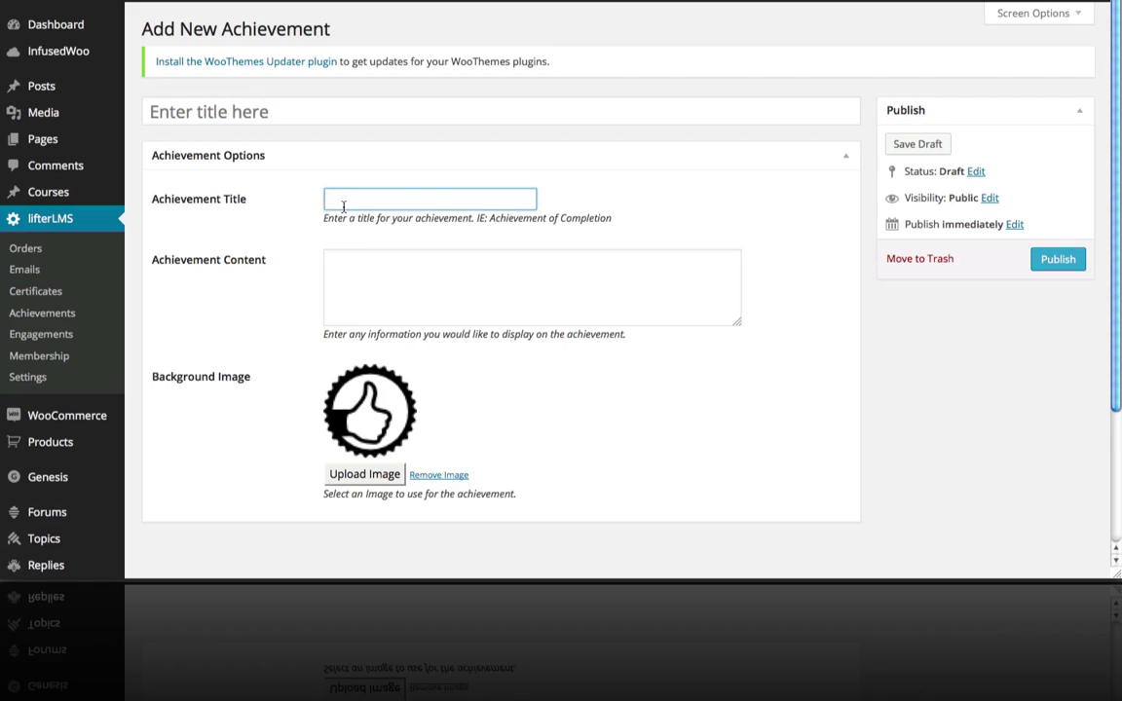
{"action": "type", "text": "Lesson Complete"}
{"action": "left_click", "coordinate": [366, 199]}
{"action": "type", "text": "1"}
{"action": "left_click", "coordinate": [435, 199]}
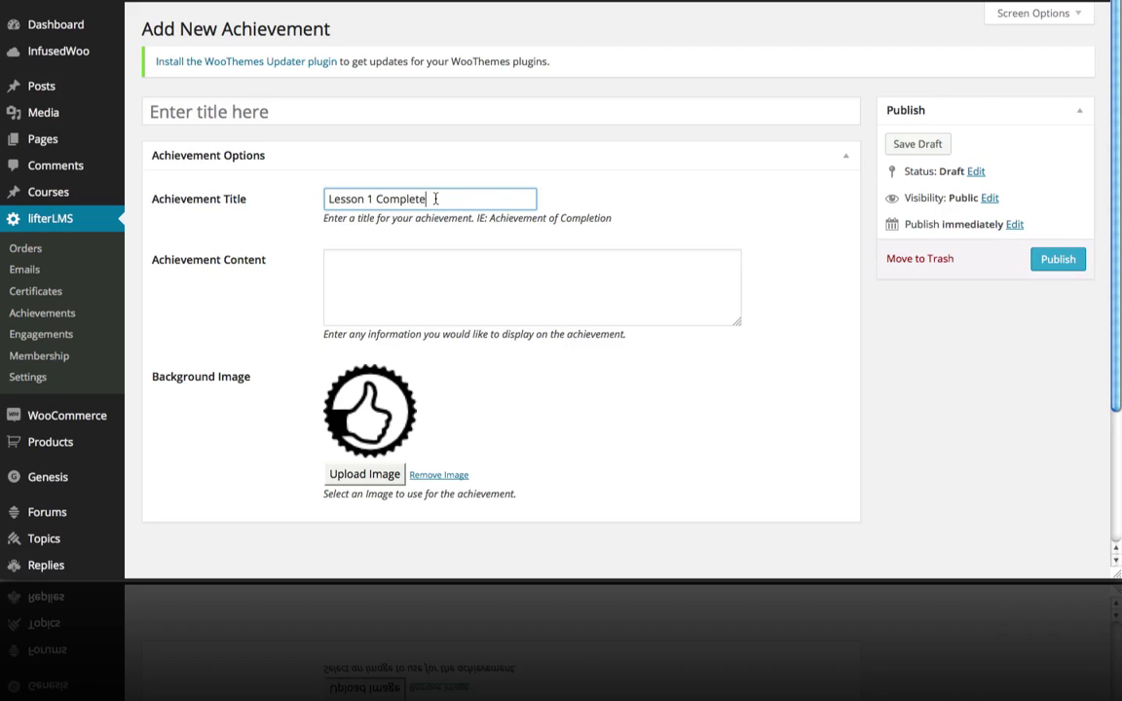
{"action": "type", "text": "Achievement"}
- Enter 'Step 1' as the achievement content
{"action": "left_click", "coordinate": [402, 276]}
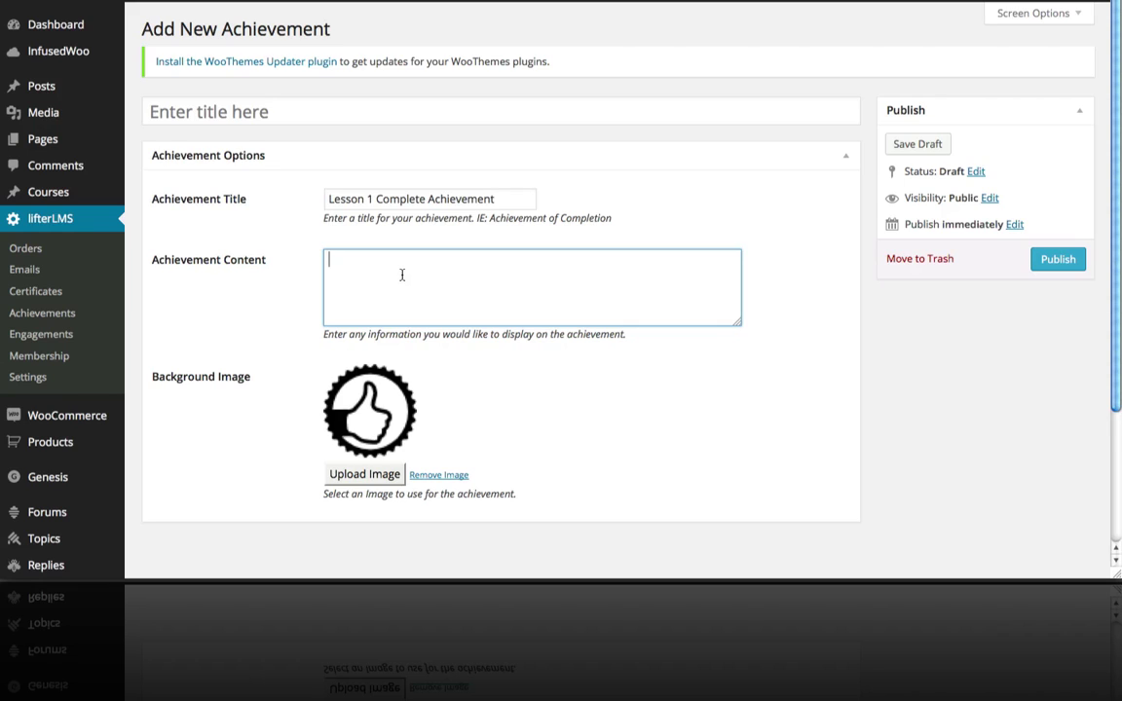
{"action": "type", "text": "Step 1"}
{"action": "scroll", "coordinate": [438, 284], "scroll_direction": "down", "scroll_amount": 1}
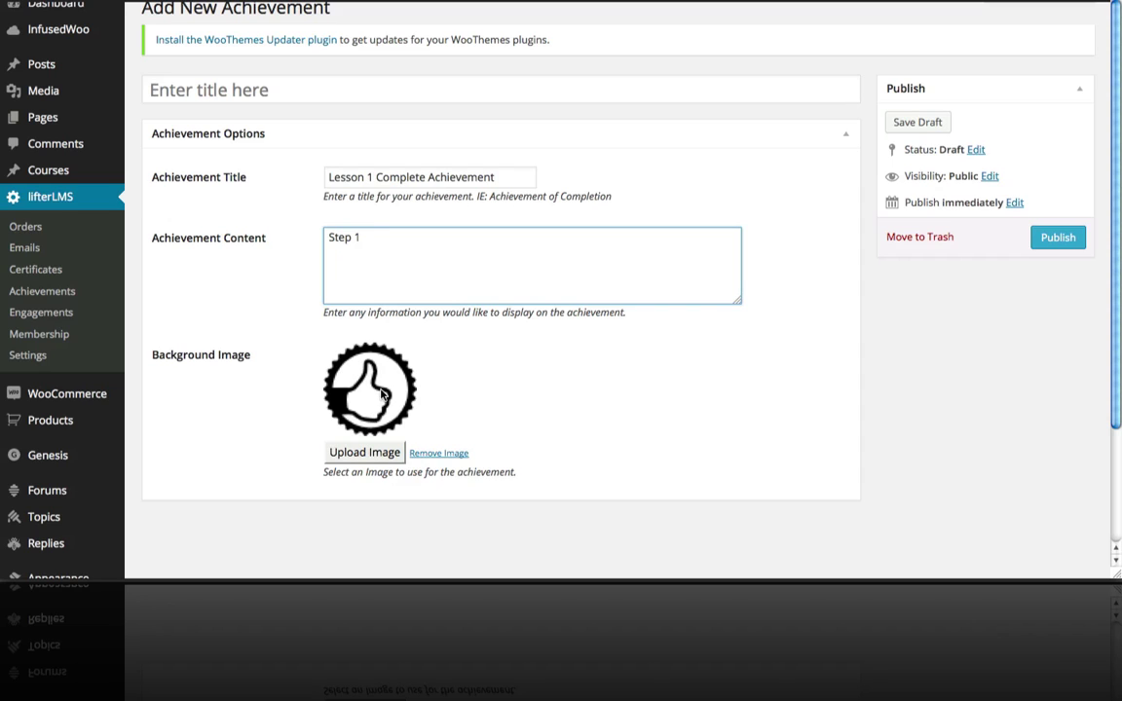
- Publish the achievement, retitle it 'Lesson 1 Badge' and update it
{"action": "left_click", "coordinate": [1066, 237]}
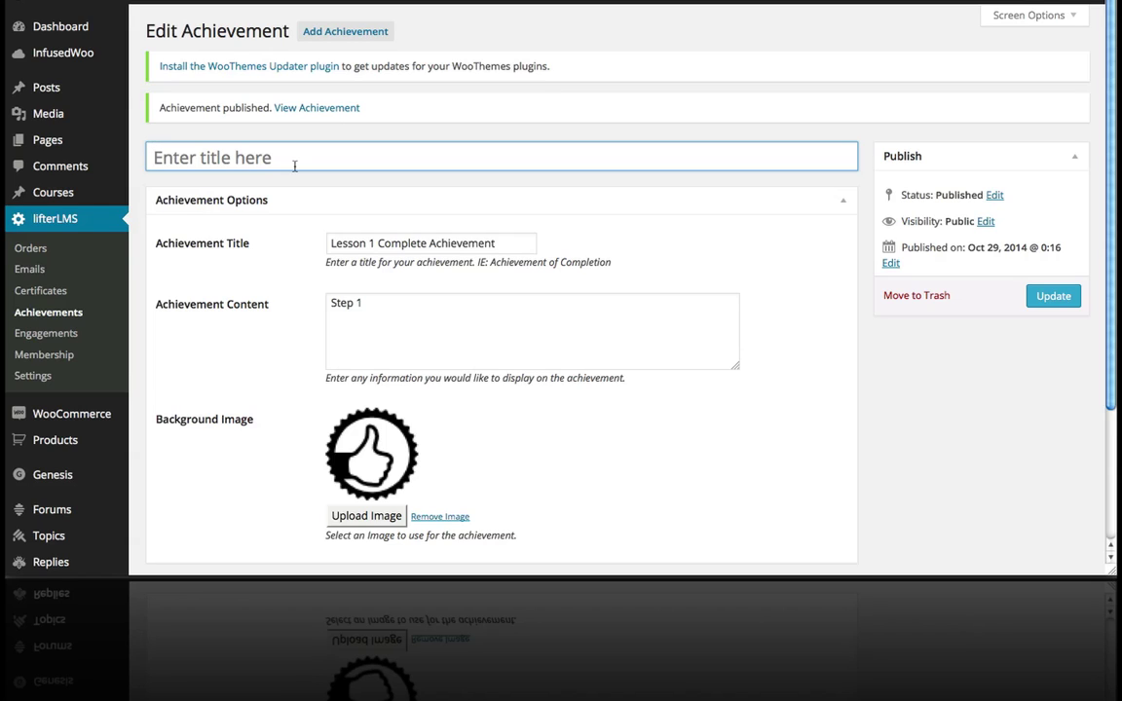
{"action": "type", "text": "Less 1"}
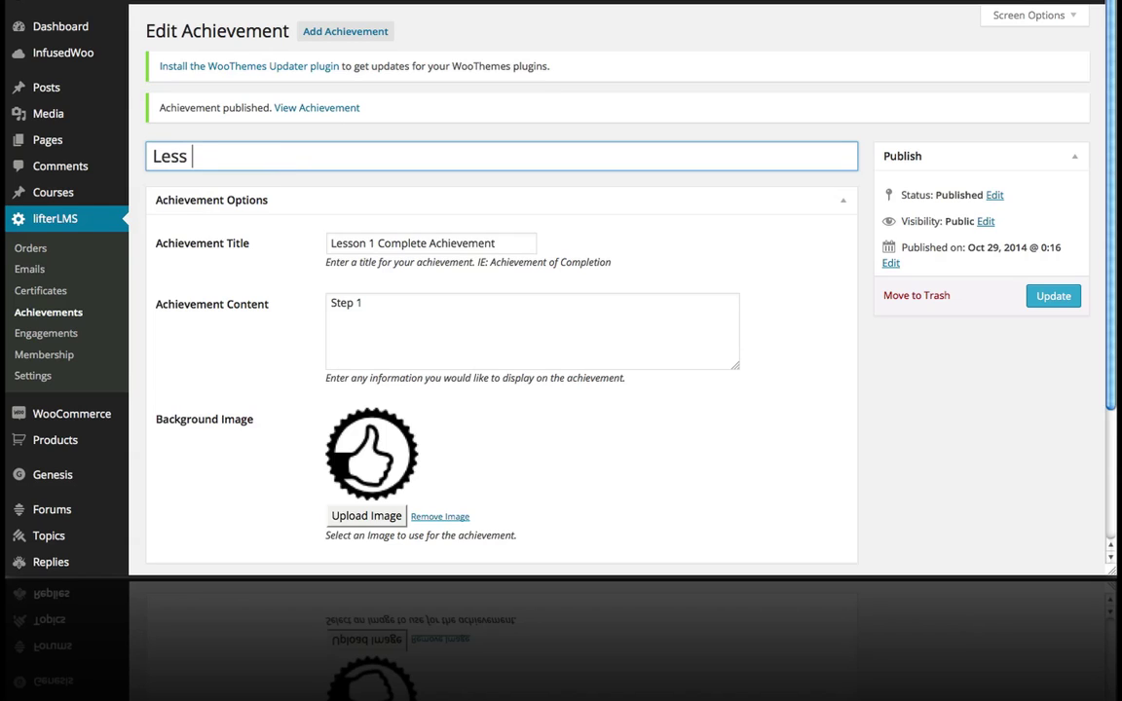
{"action": "key", "text": "BackSpace"}
{"action": "key", "text": "BackSpace"}
{"action": "key", "text": "BackSpace"}
{"action": "type", "text": "on 1 Badget"}
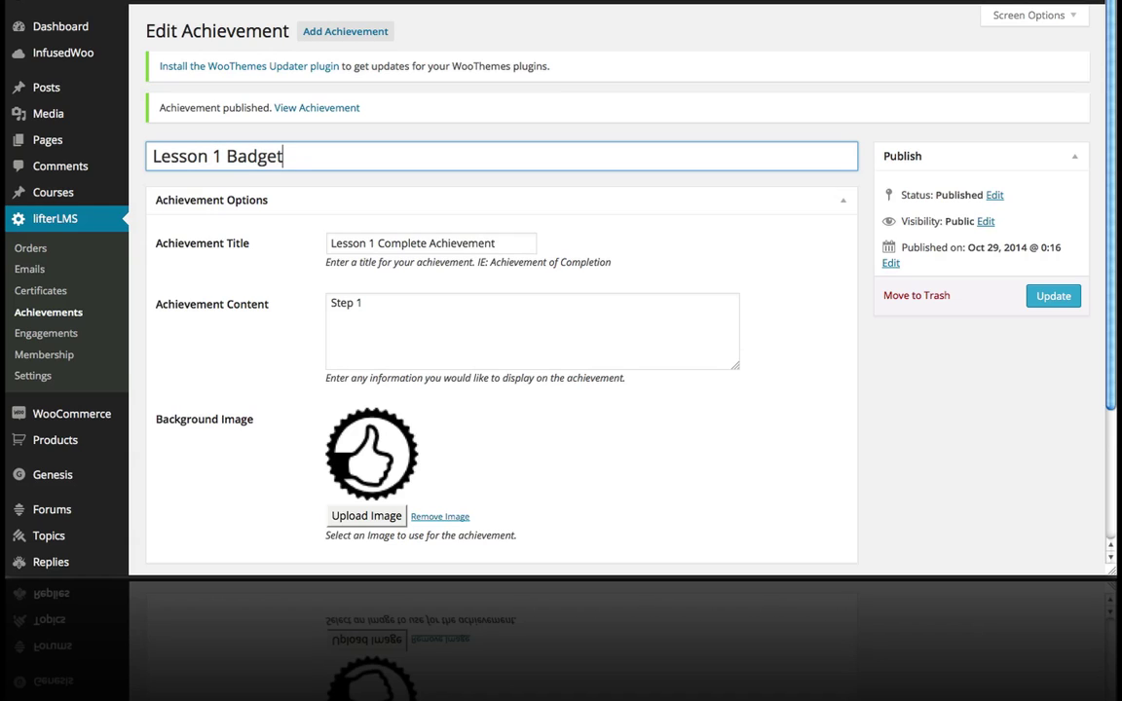
{"action": "key", "text": "BackSpace"}
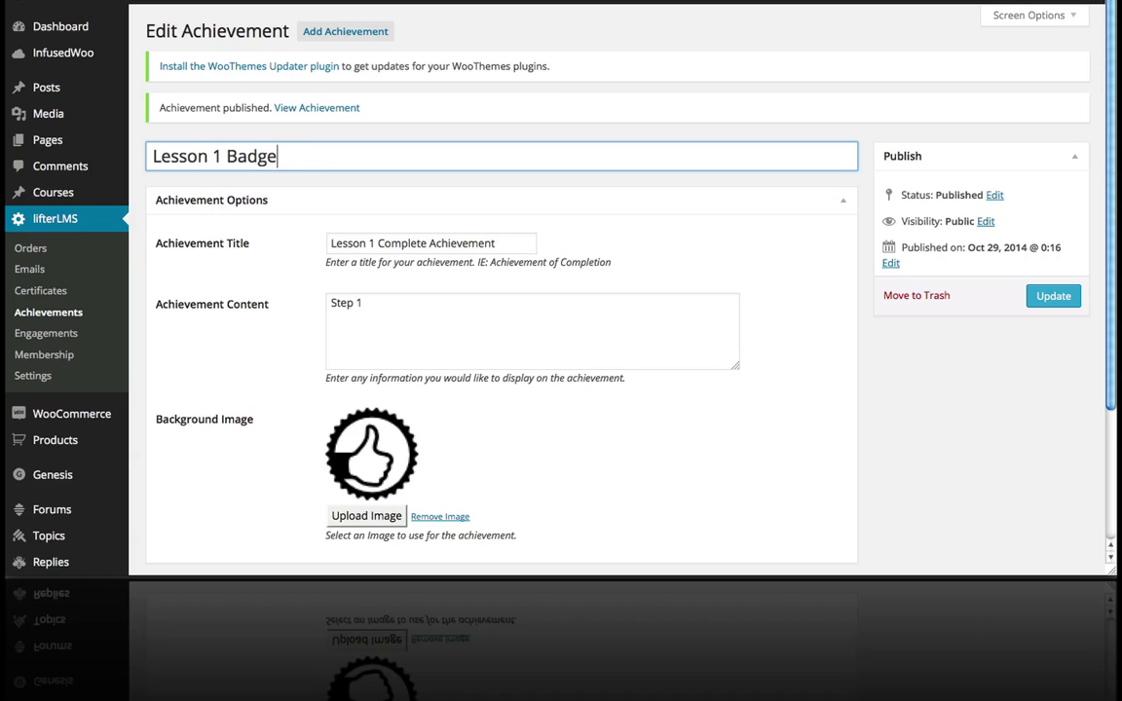
{"action": "left_click", "coordinate": [1051, 306]}
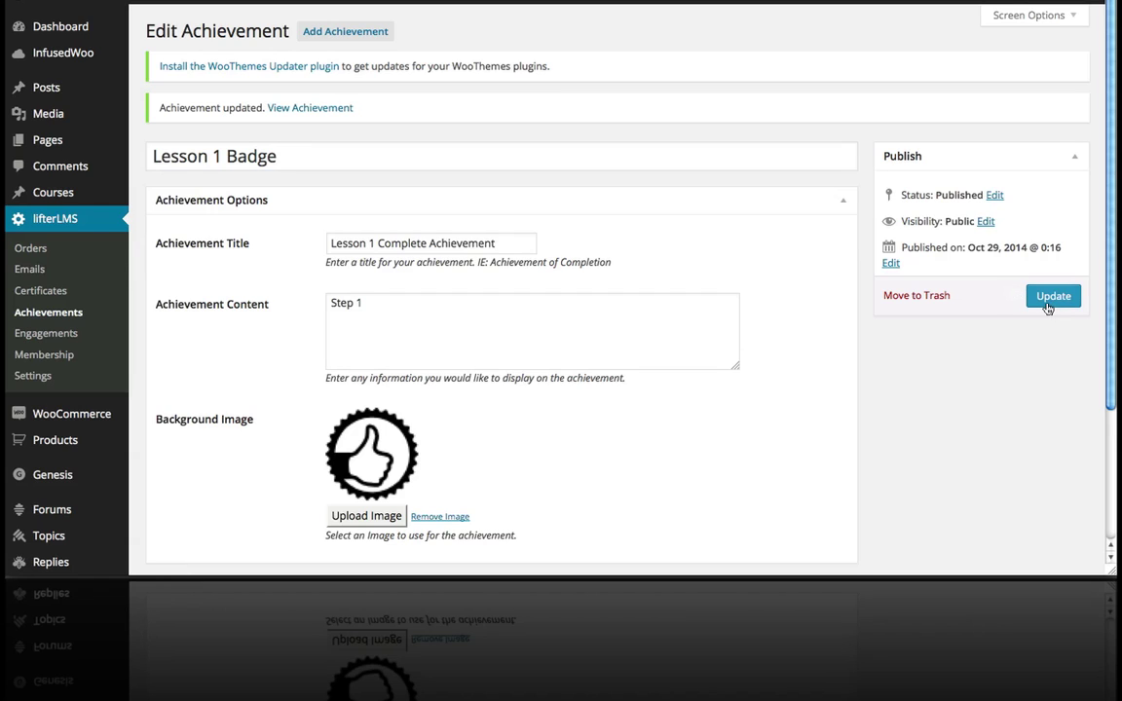
- Add a new LifterLMS engagement titled 'Badge for Lesson 1'
{"action": "left_click", "coordinate": [45, 333]}
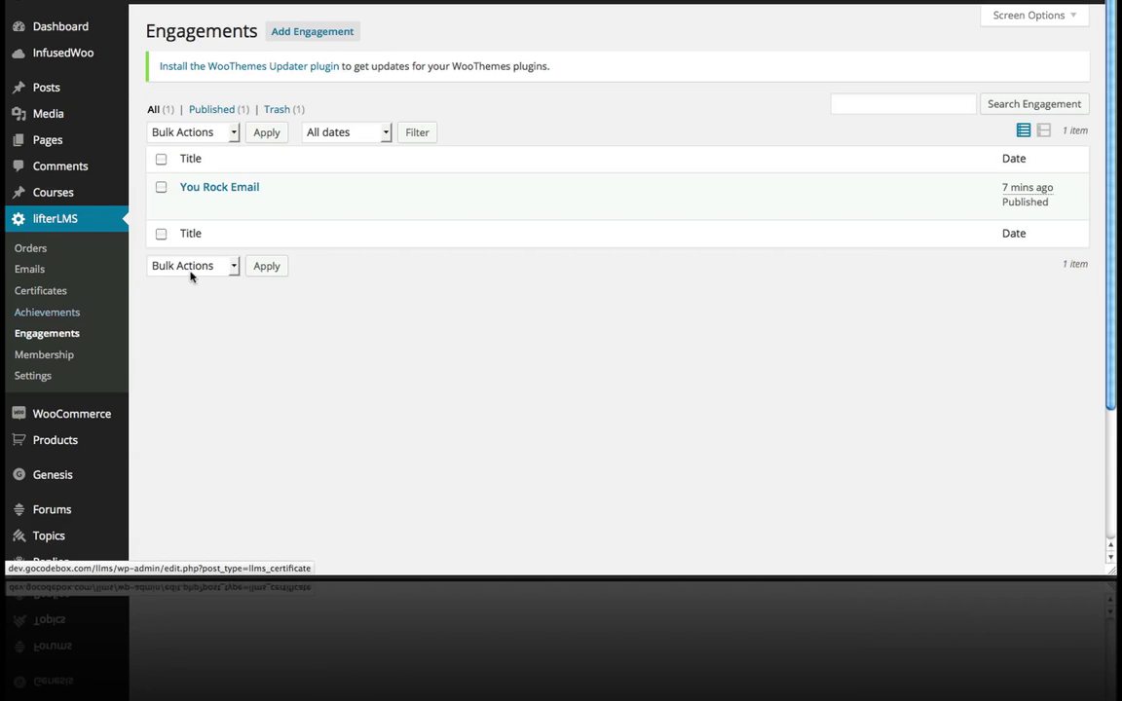
{"action": "left_click", "coordinate": [301, 37]}
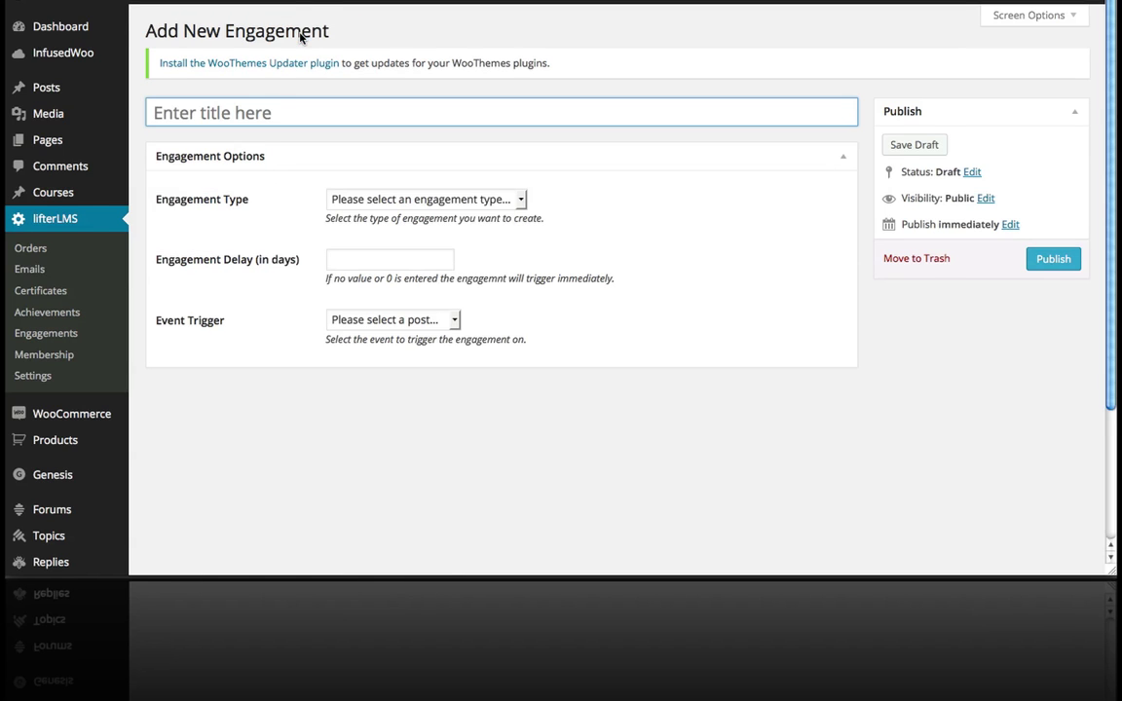
{"action": "left_click", "coordinate": [260, 113]}
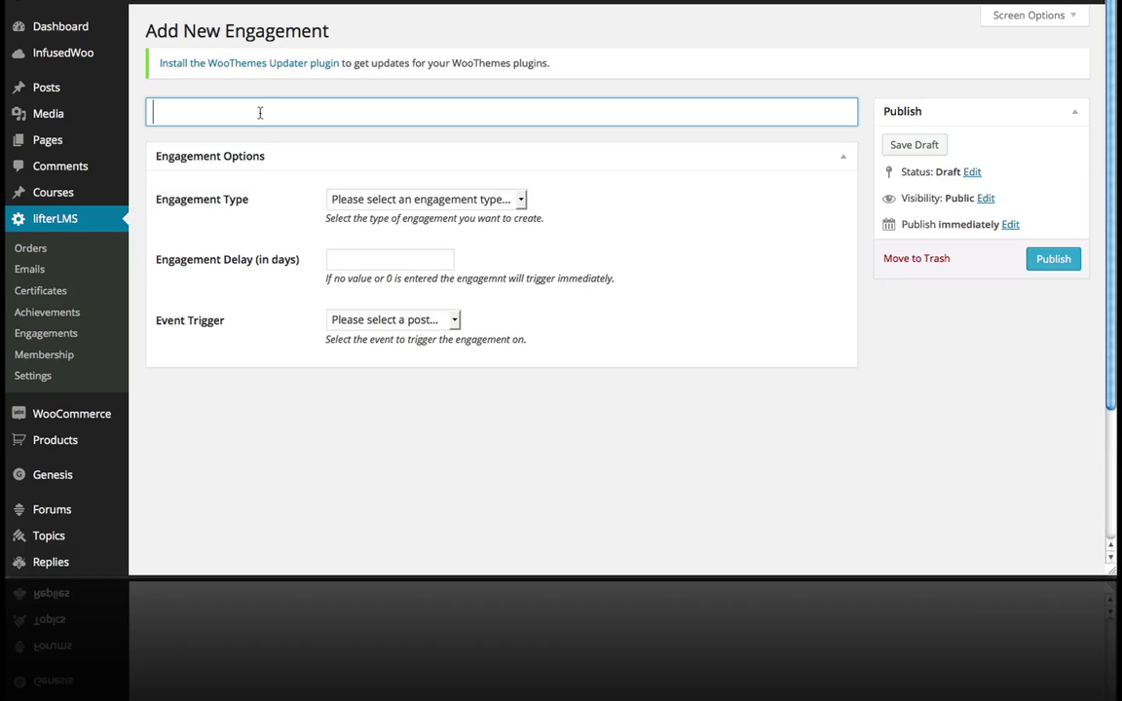
{"action": "type", "text": "Badget"}
{"action": "key", "text": "BackSpace"}
{"action": "type", "text": "for Lesson 1"}
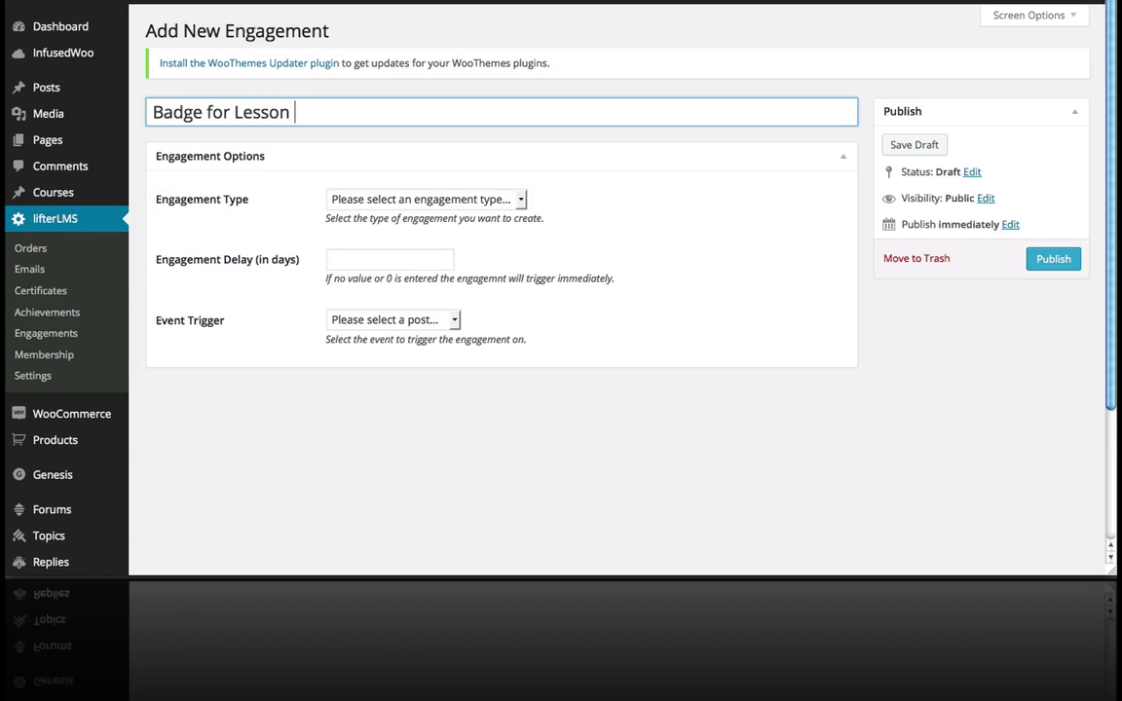
- Make the engagement award the Lesson 1 Badge achievement with a 0-day delay
{"action": "left_click", "coordinate": [438, 199]}
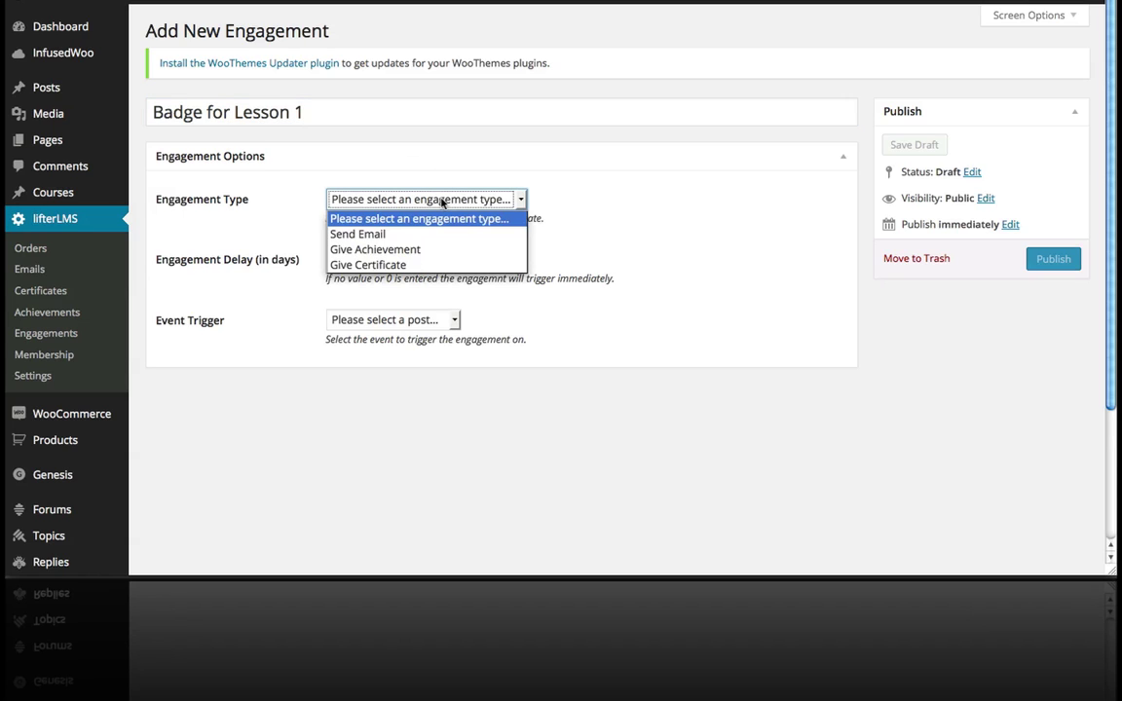
{"action": "left_click", "coordinate": [420, 250]}
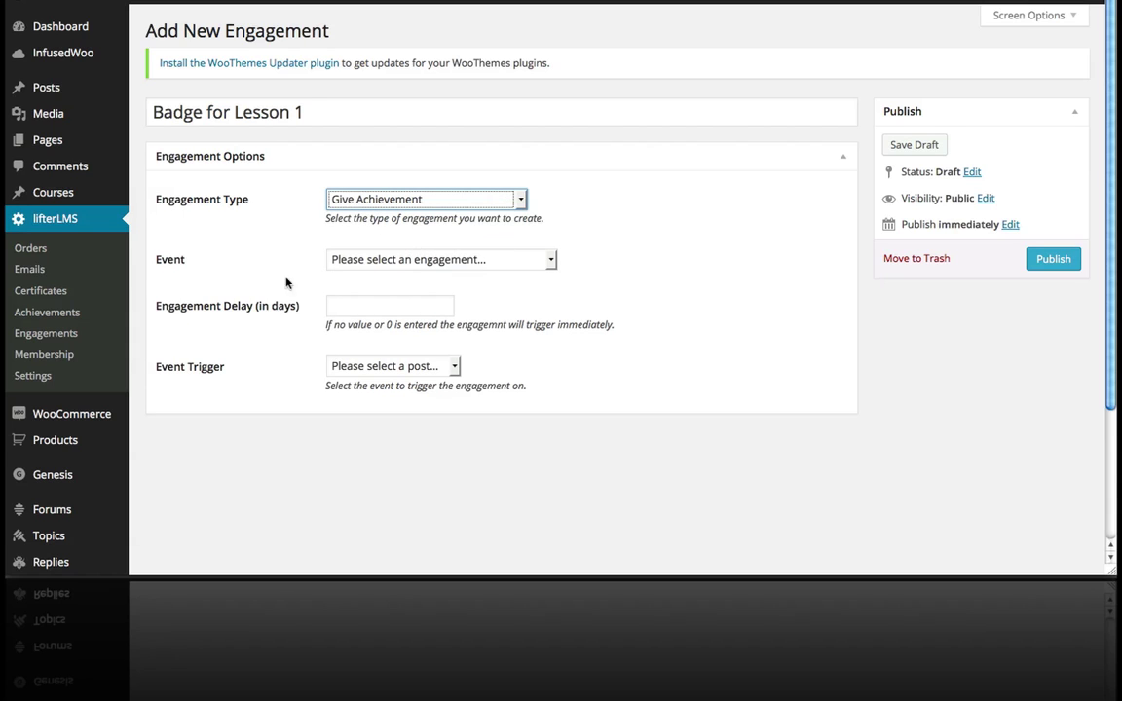
{"action": "left_click", "coordinate": [368, 265]}
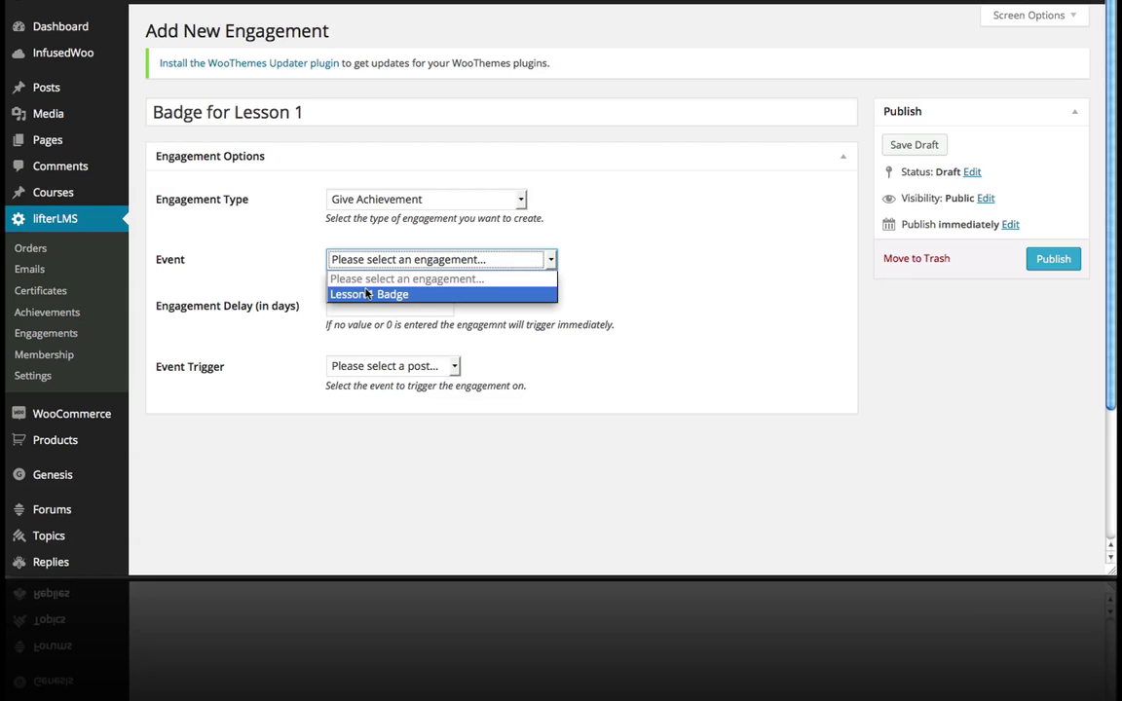
{"action": "left_click", "coordinate": [367, 293]}
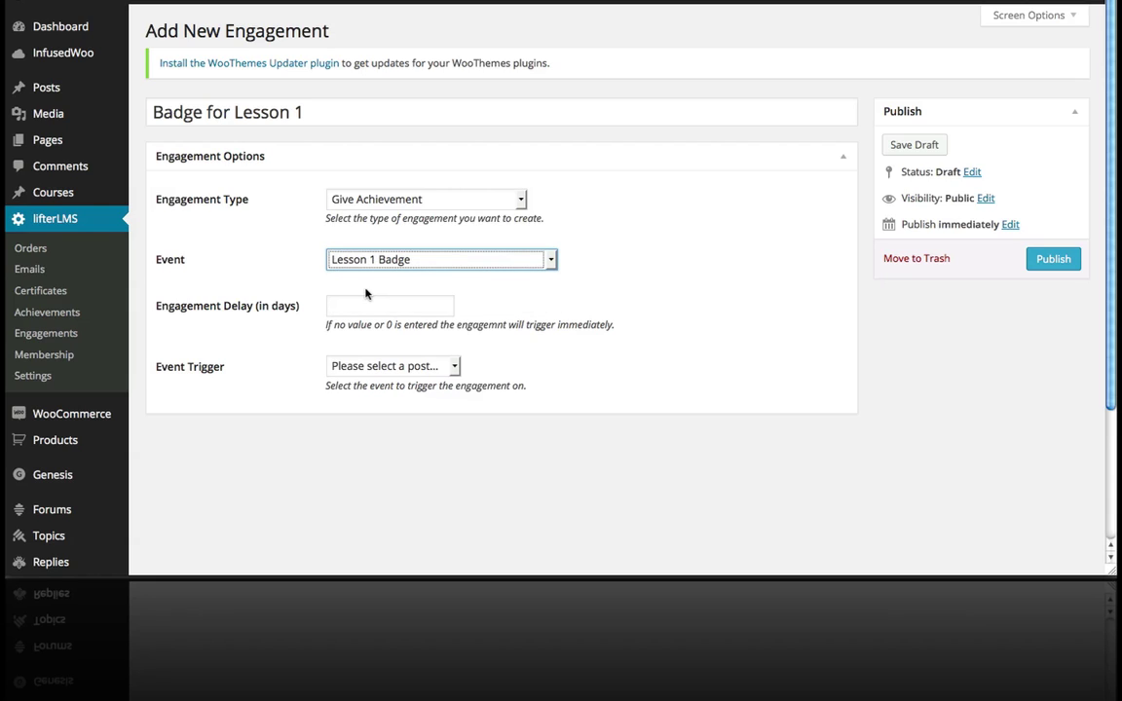
{"action": "left_click", "coordinate": [341, 309]}
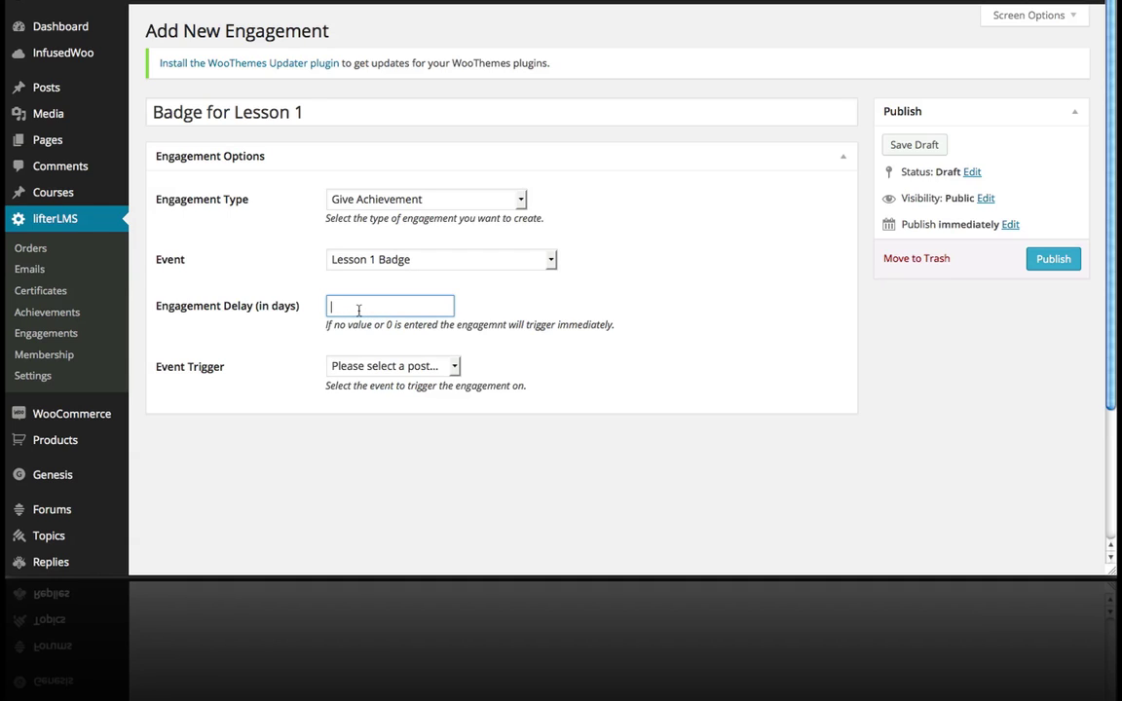
{"action": "type", "text": "0"}
- Trigger it on lesson completed for the 'What is lifterLMS?' lesson
{"action": "left_click", "coordinate": [454, 367]}
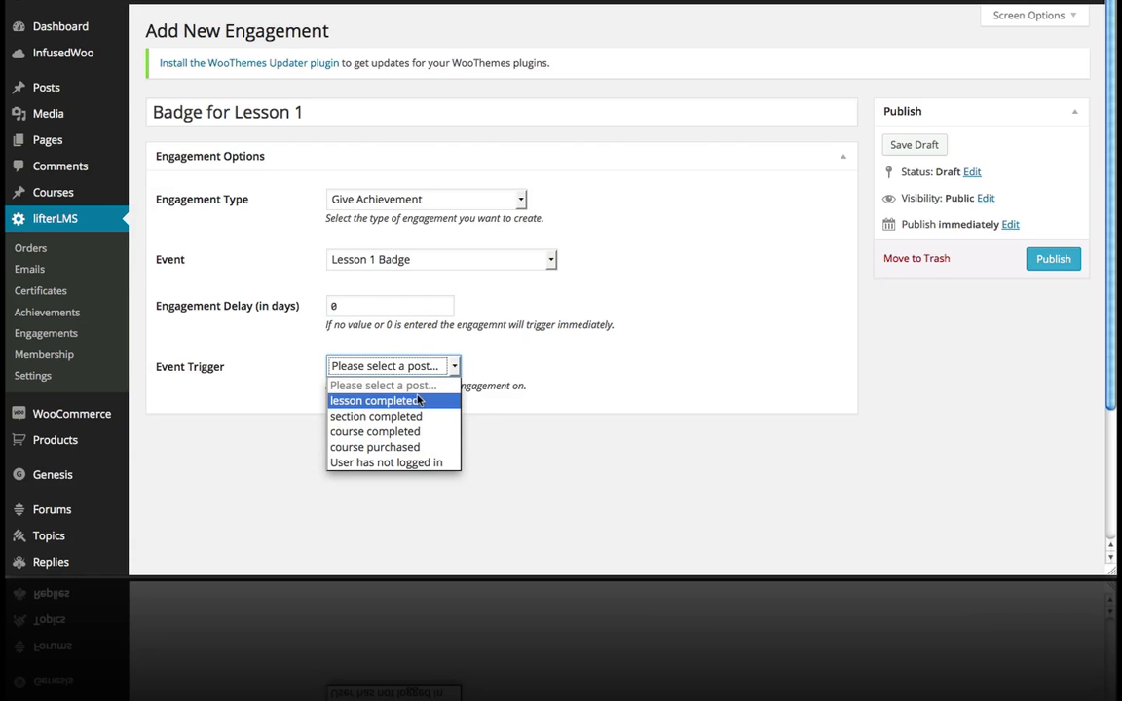
{"action": "left_click", "coordinate": [375, 401]}
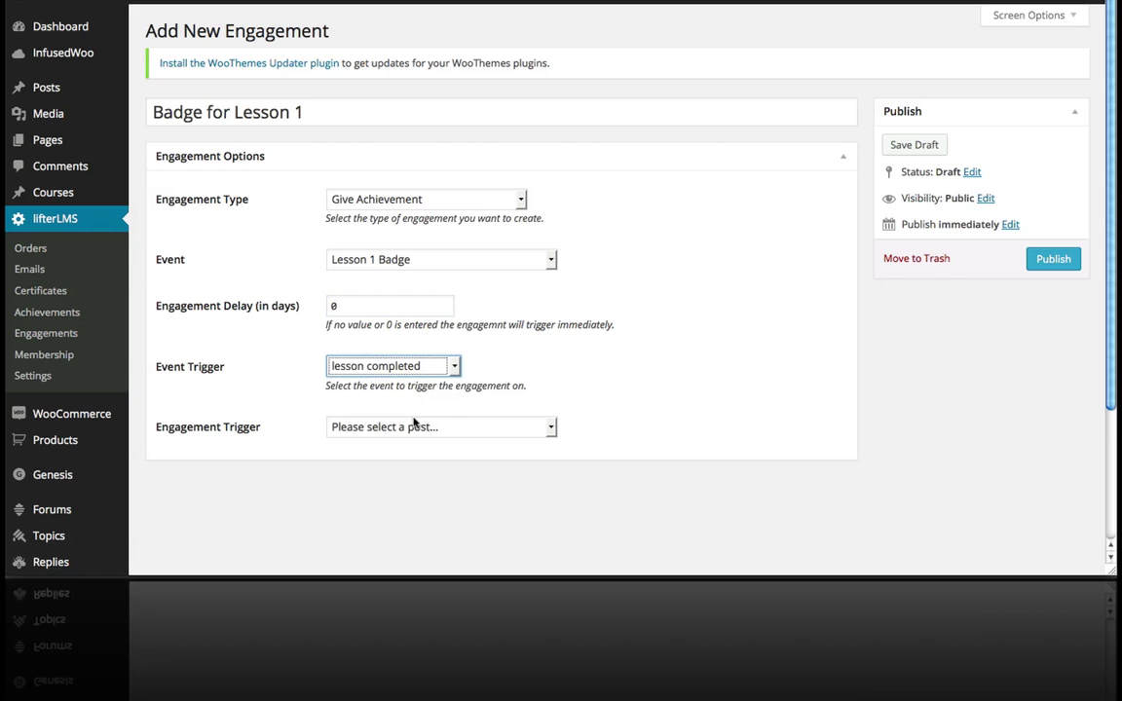
{"action": "left_click", "coordinate": [414, 426]}
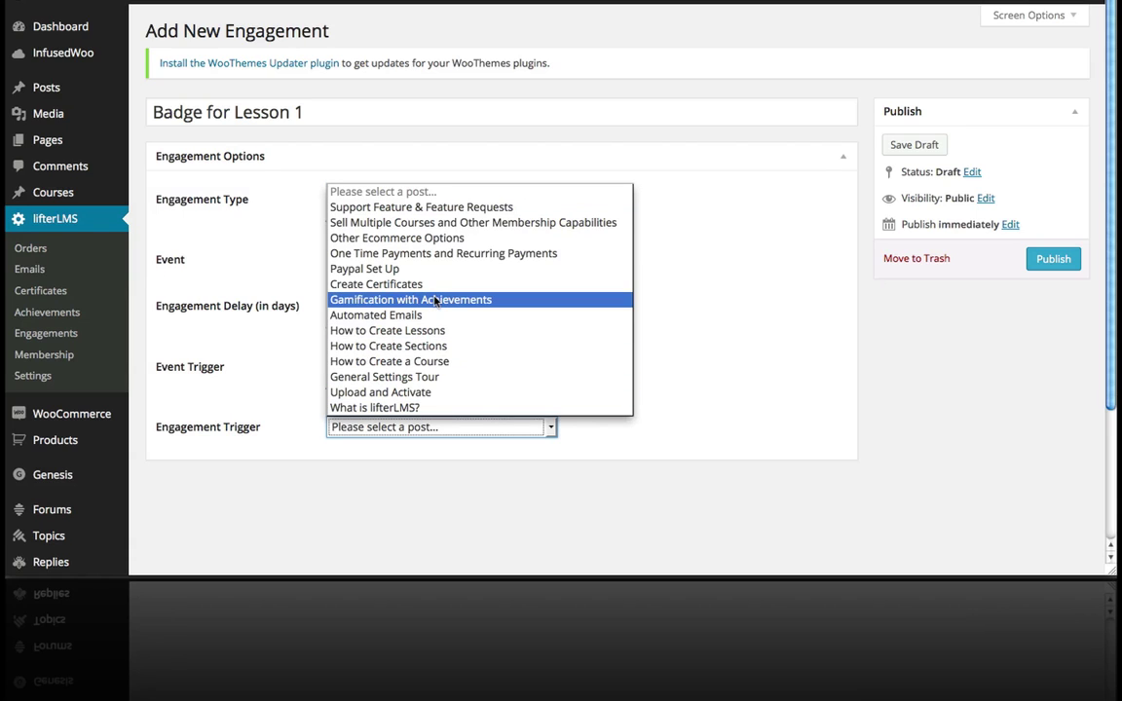
{"action": "left_click", "coordinate": [416, 409]}
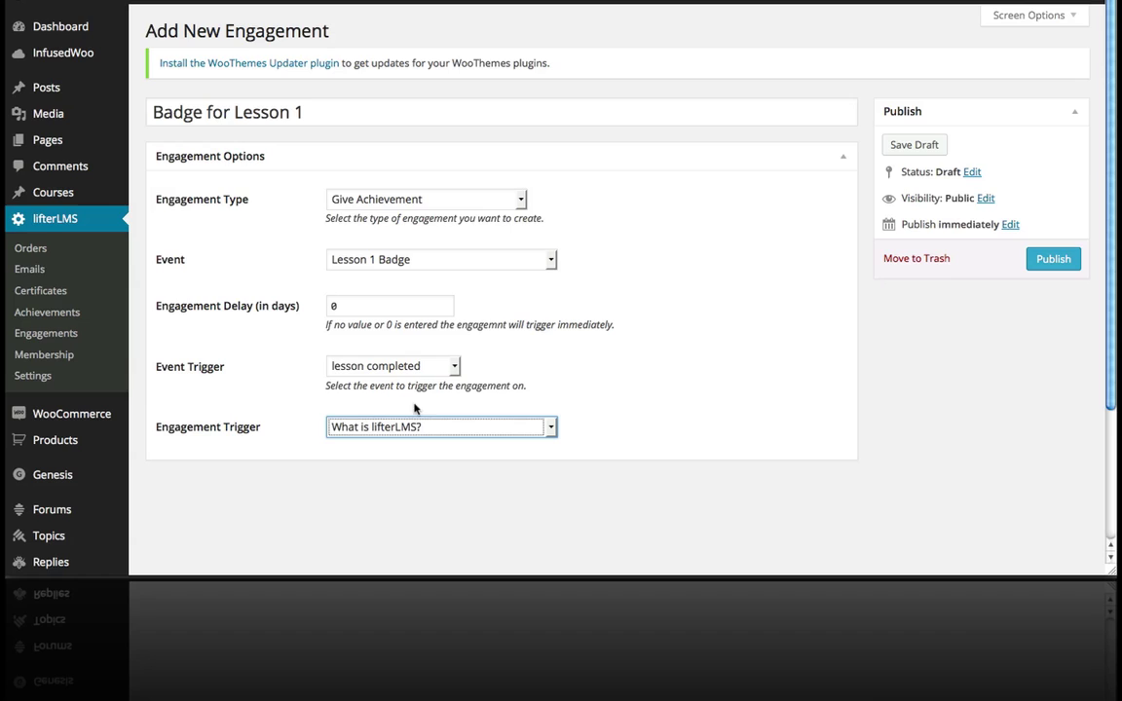
- Publish the engagement and enroll in 'How to Build a Learning Management System with lifterLMS'
{"action": "left_click", "coordinate": [1045, 260]}
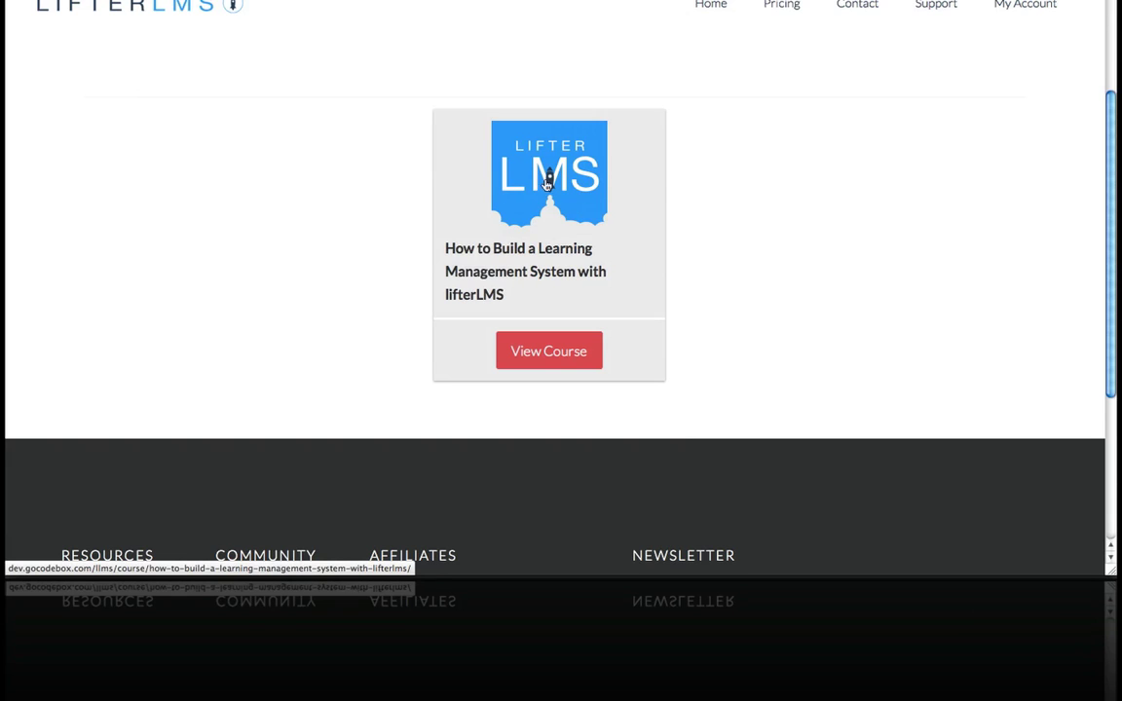
{"action": "left_click", "coordinate": [548, 352]}
{"action": "scroll", "coordinate": [631, 283], "scroll_direction": "down", "scroll_amount": 3}
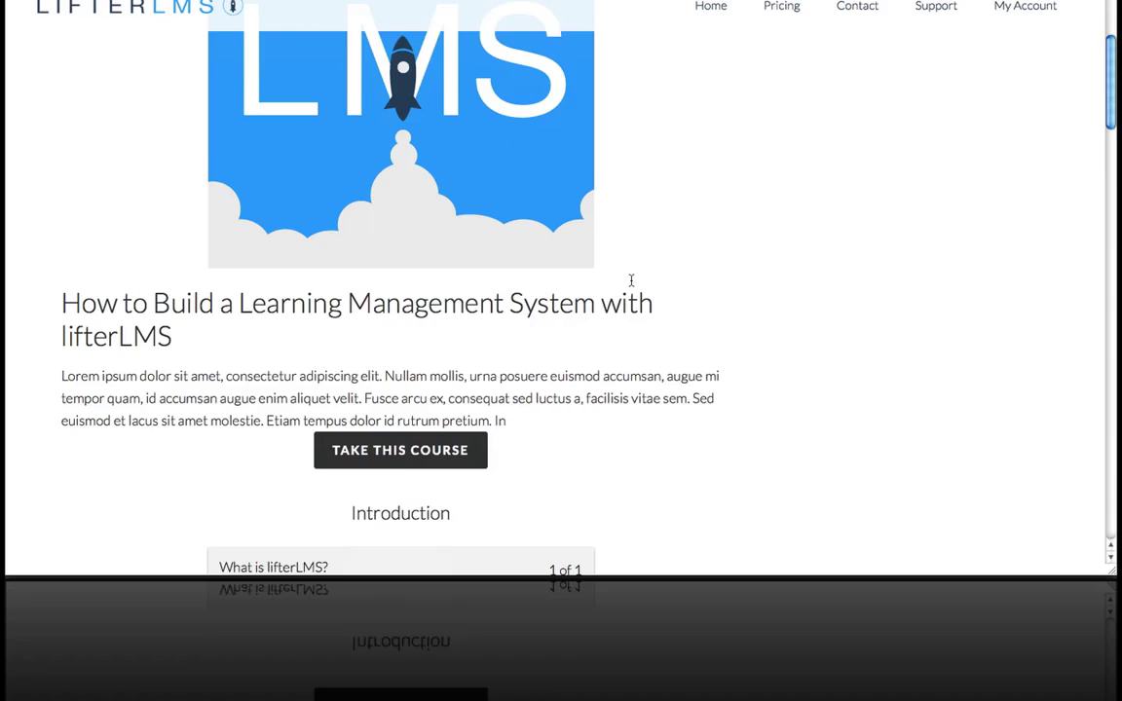
{"action": "scroll", "coordinate": [631, 281], "scroll_direction": "down", "scroll_amount": 1}
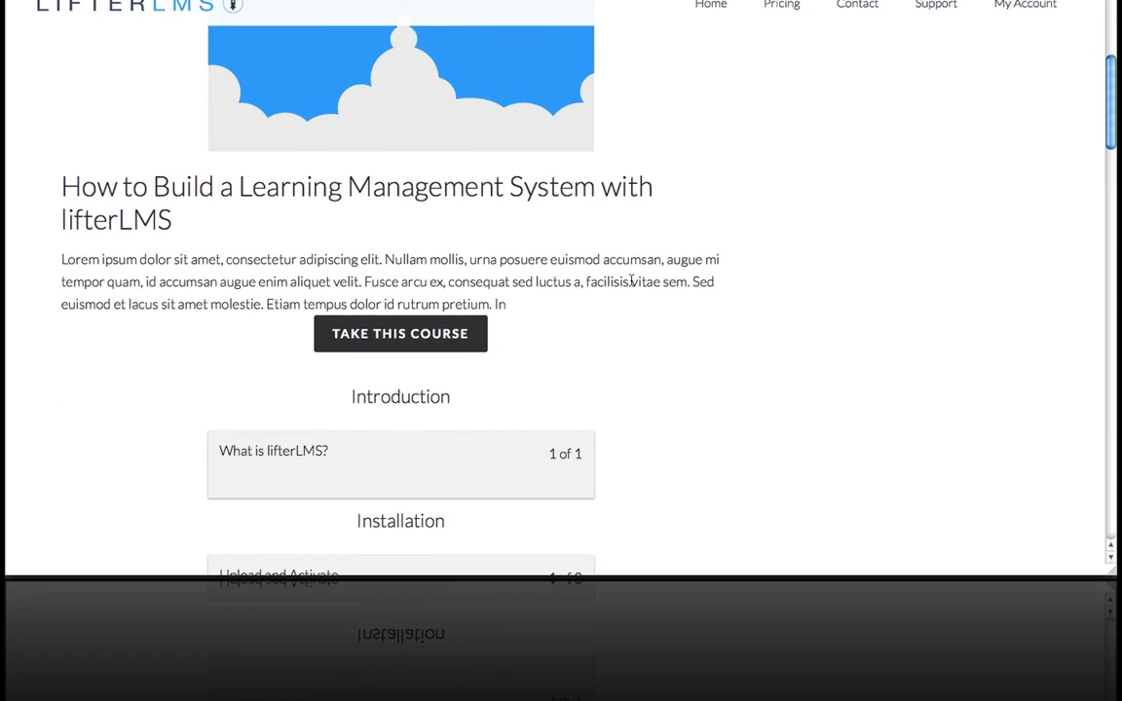
{"action": "left_click", "coordinate": [425, 335]}
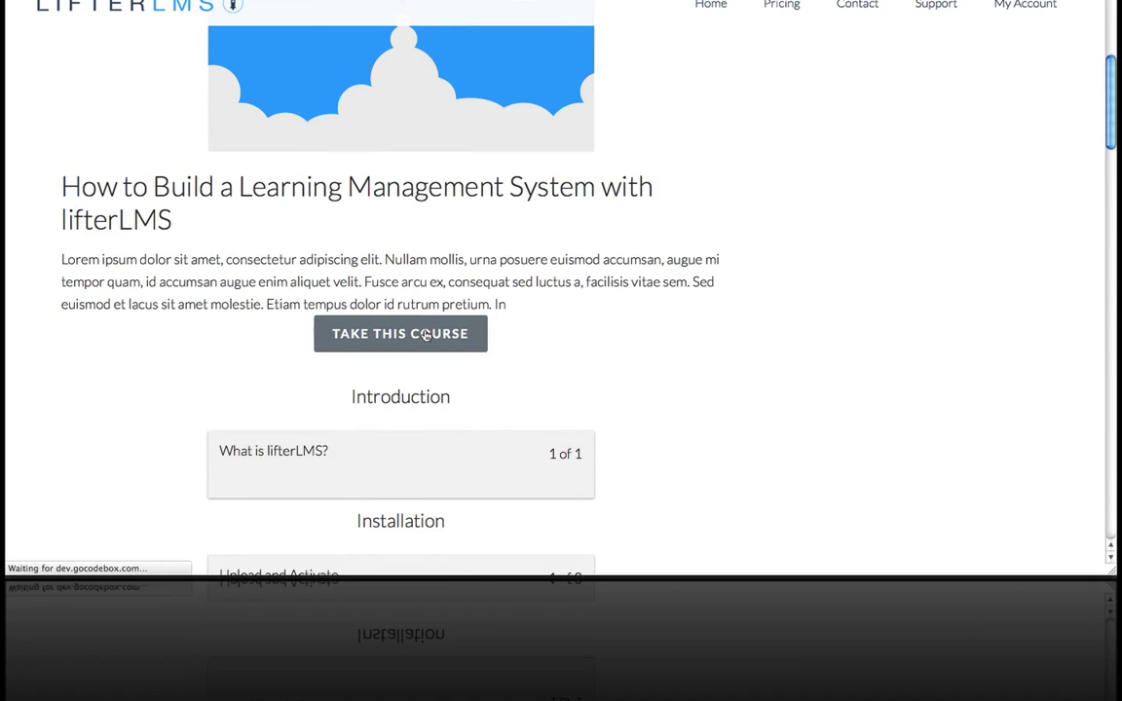
- Scroll through My Courses to confirm 0% course progress and no achievements yet
{"action": "scroll", "coordinate": [563, 281], "scroll_direction": "down", "scroll_amount": 1}
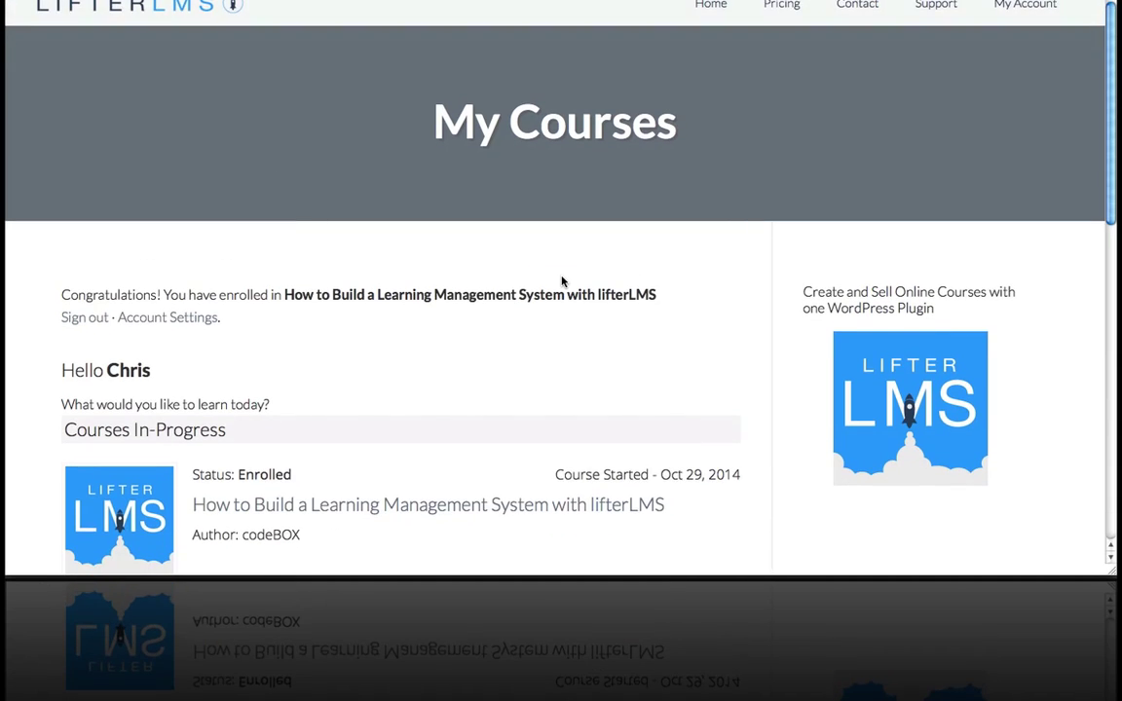
{"action": "scroll", "coordinate": [562, 281], "scroll_direction": "up", "scroll_amount": 1}
{"action": "scroll", "coordinate": [559, 260], "scroll_direction": "down", "scroll_amount": 3}
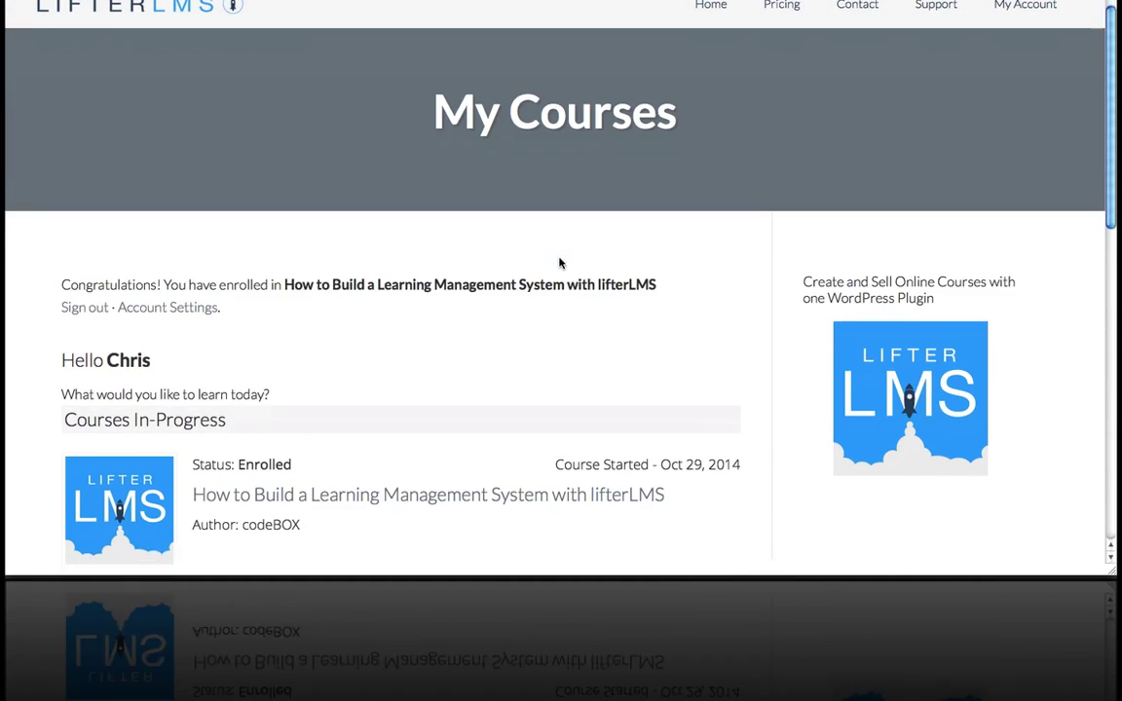
{"action": "scroll", "coordinate": [558, 260], "scroll_direction": "down", "scroll_amount": 1}
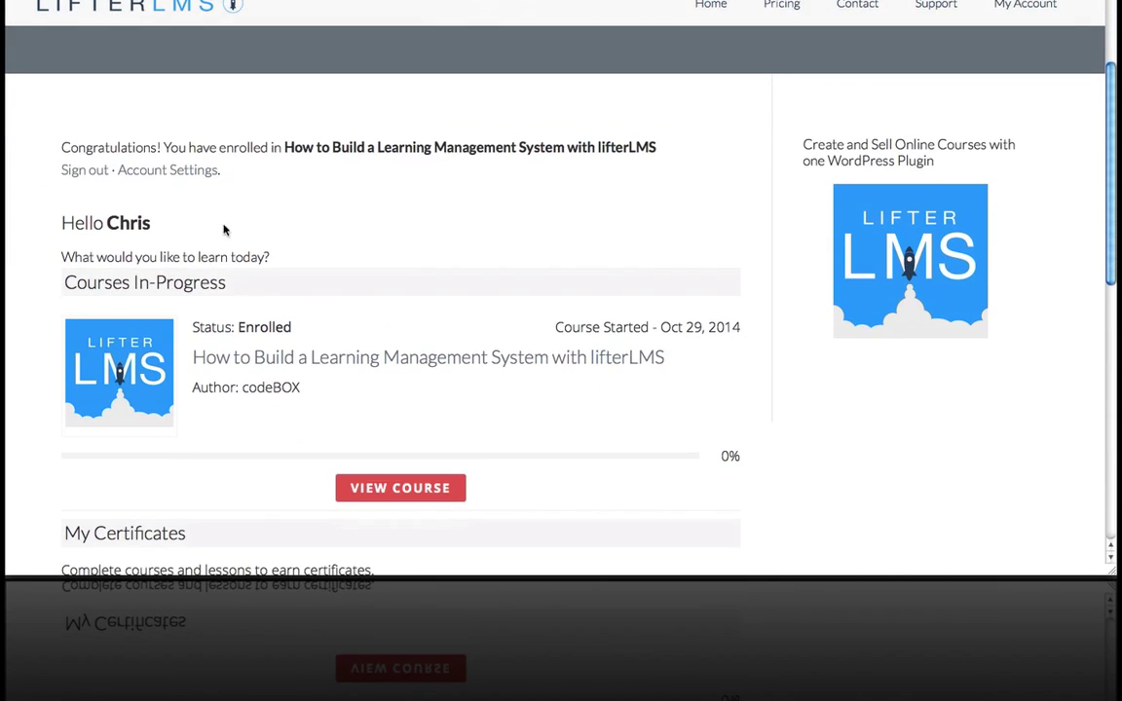
{"action": "left_click_drag", "start_coordinate": [188, 216], "coordinate": [103, 222]}
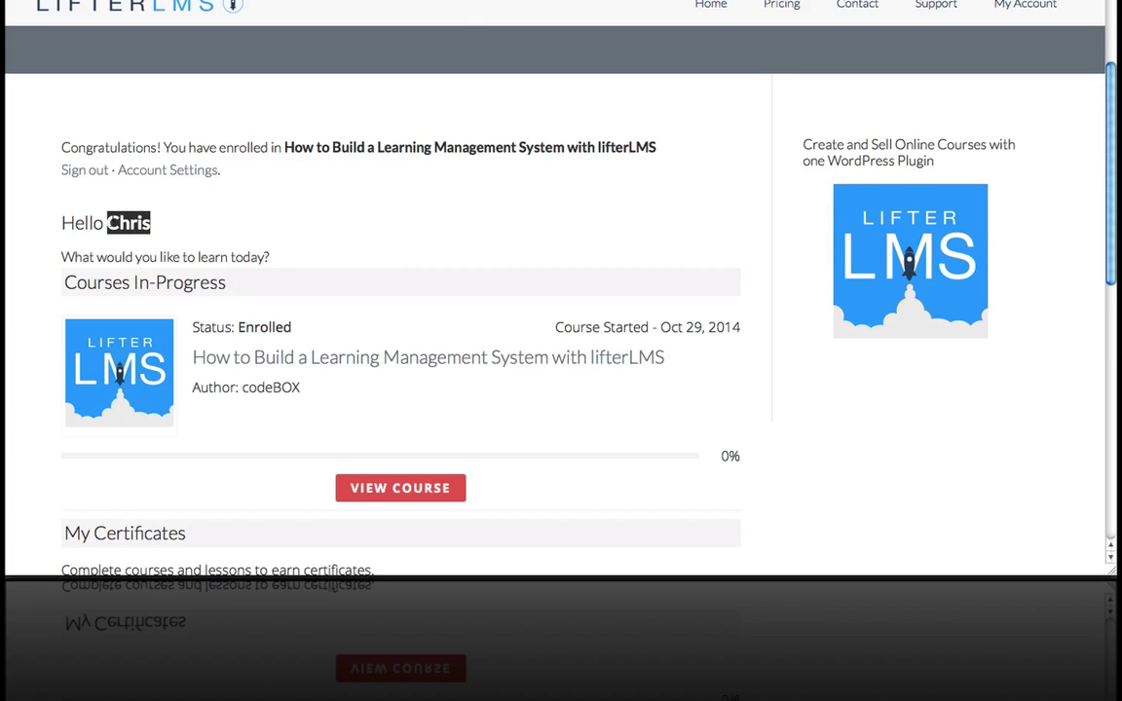
{"action": "scroll", "coordinate": [240, 235], "scroll_direction": "down", "scroll_amount": 1}
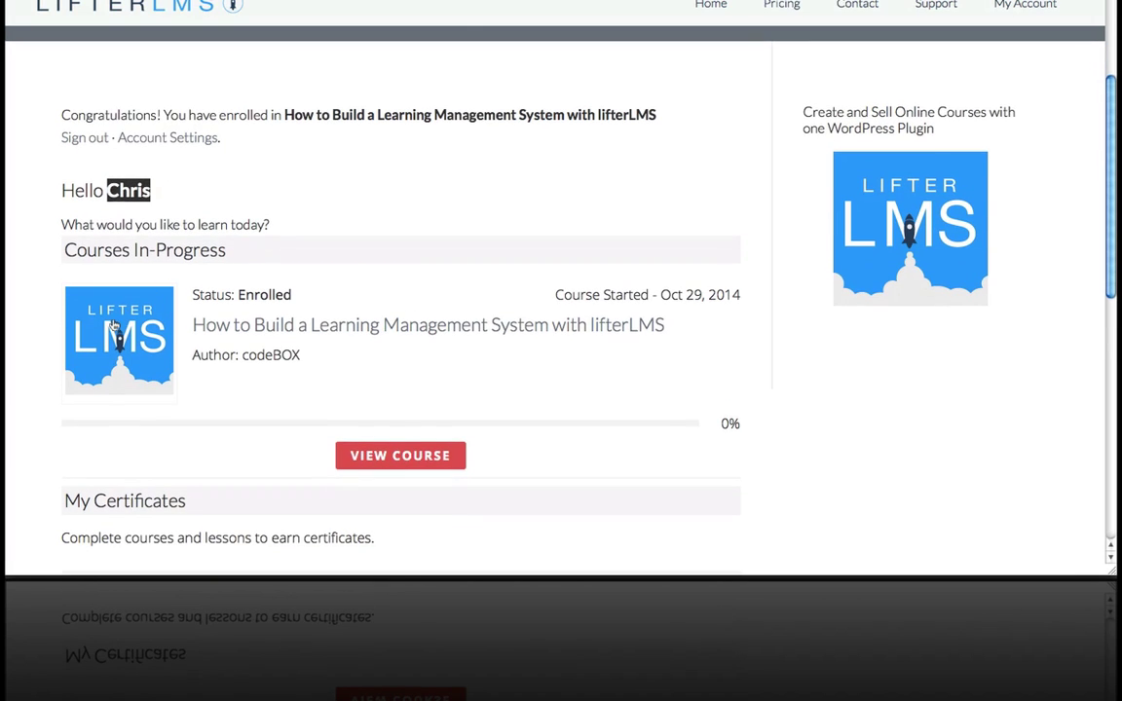
{"action": "scroll", "coordinate": [389, 312], "scroll_direction": "down", "scroll_amount": 3}
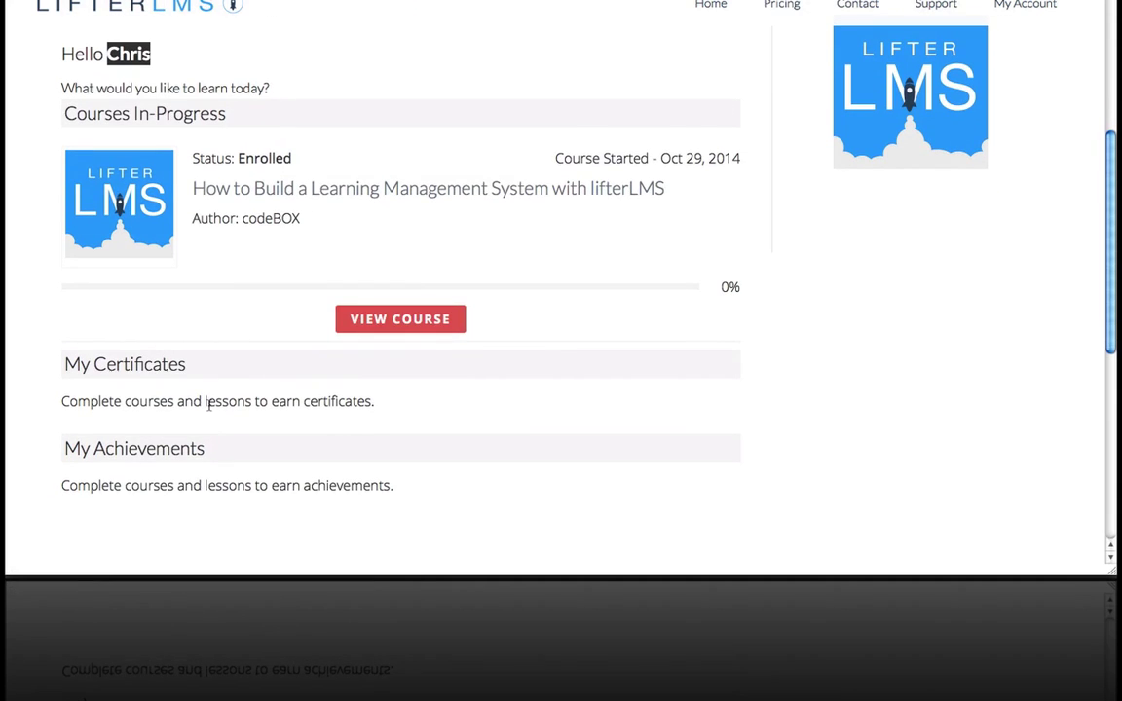
{"action": "scroll", "coordinate": [208, 409], "scroll_direction": "down", "scroll_amount": 3}
{"action": "scroll", "coordinate": [209, 407], "scroll_direction": "up", "scroll_amount": 4}
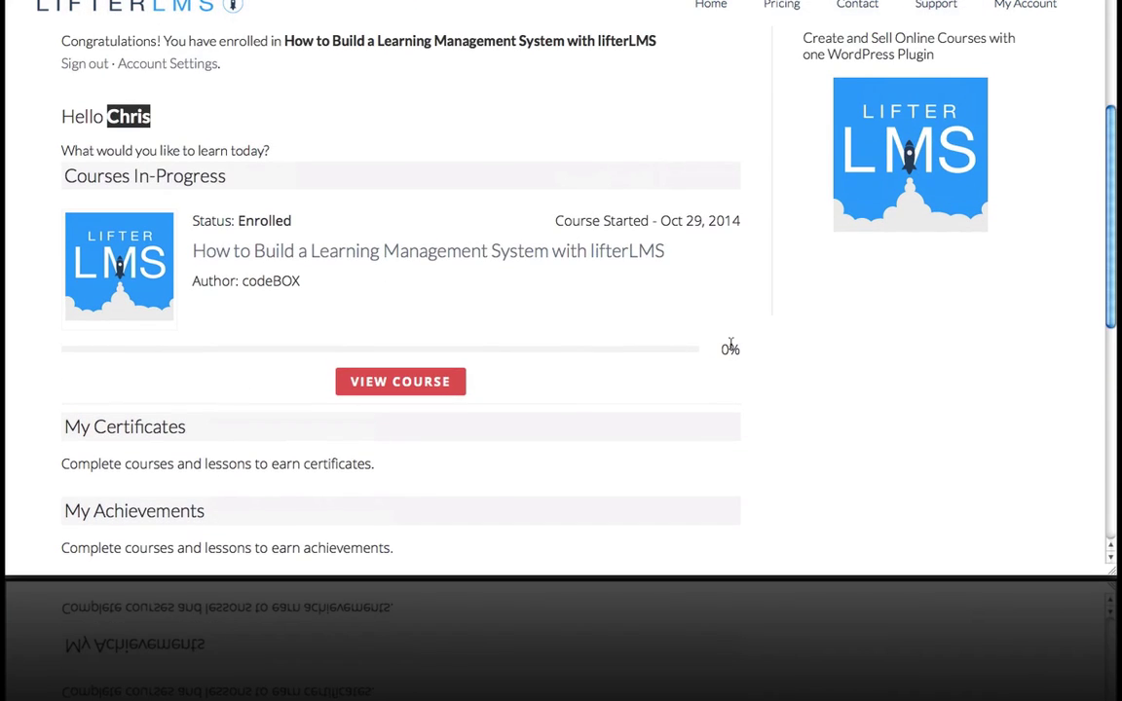
- Open the 'What is lifterLMS?' lesson from the course and mark it complete
{"action": "left_click", "coordinate": [422, 380]}
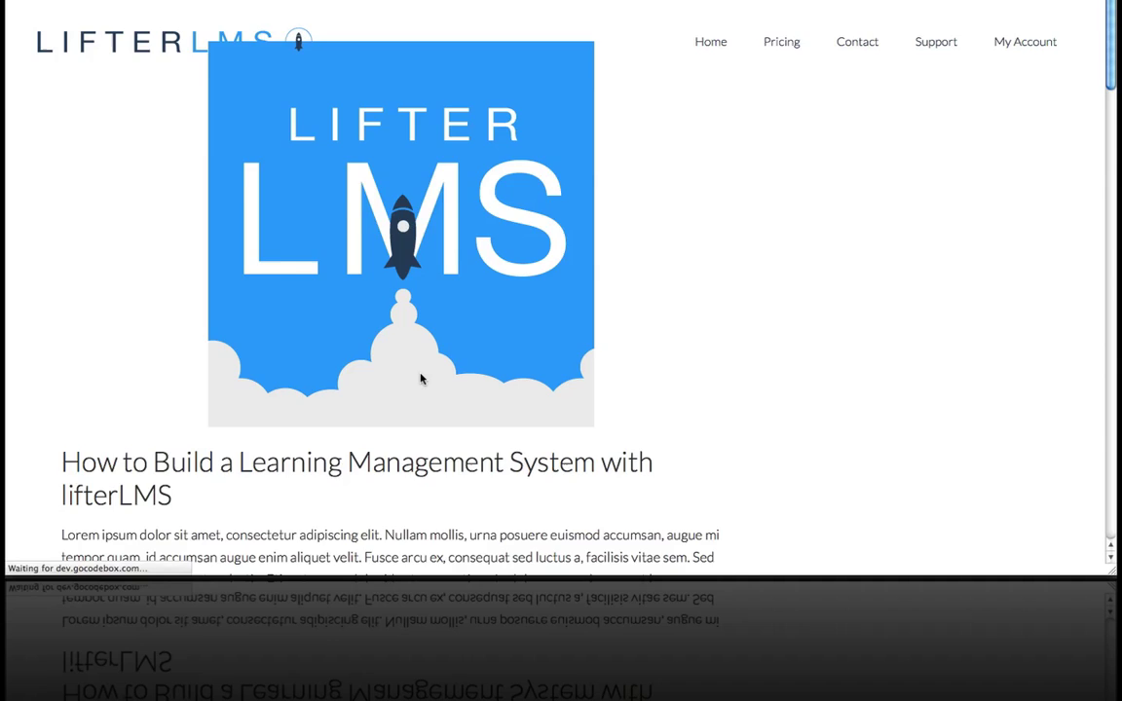
{"action": "scroll", "coordinate": [421, 378], "scroll_direction": "down", "scroll_amount": 5}
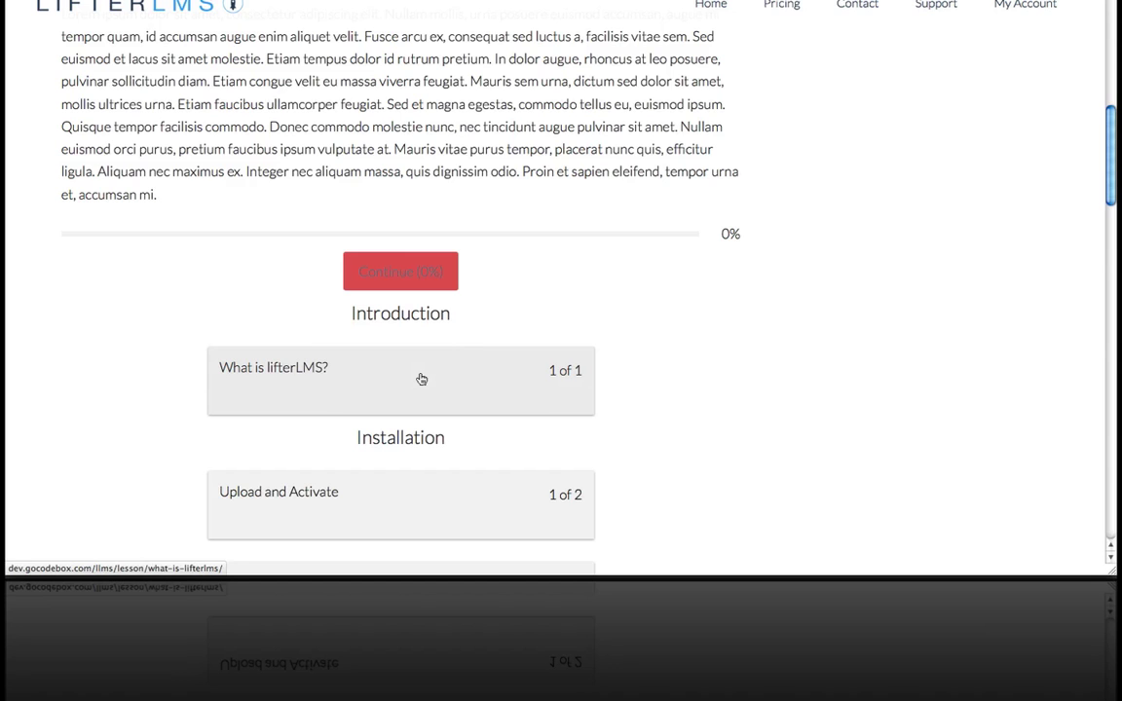
{"action": "left_click", "coordinate": [422, 379]}
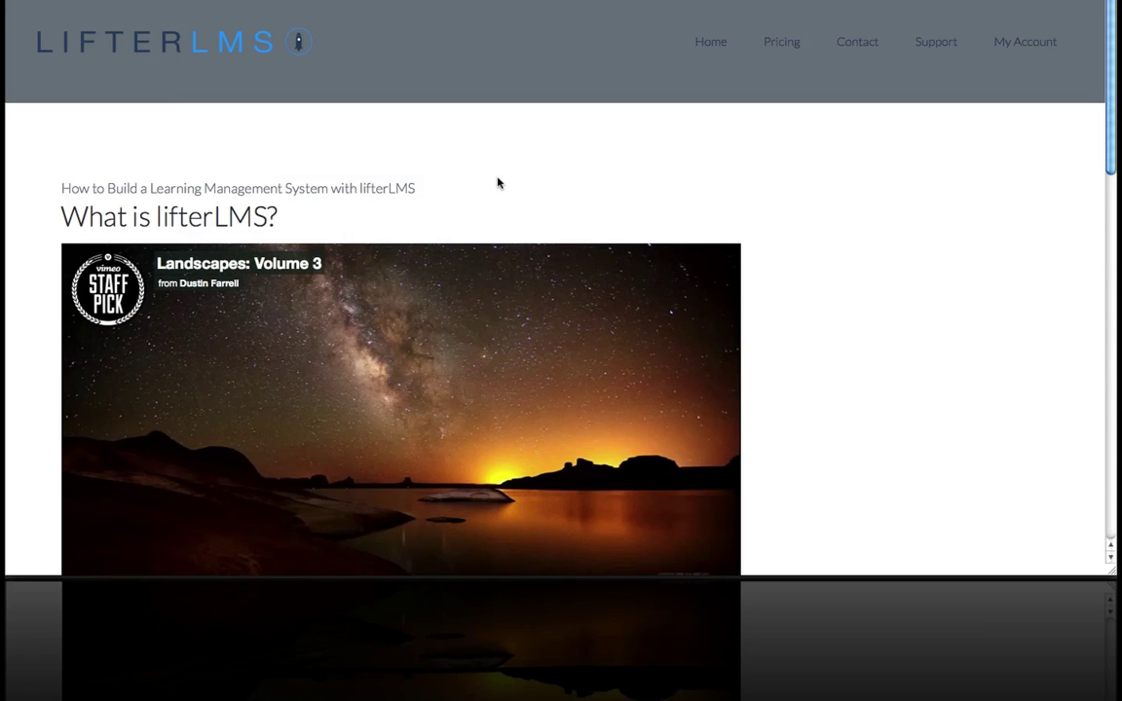
{"action": "scroll", "coordinate": [497, 183], "scroll_direction": "down", "scroll_amount": 7}
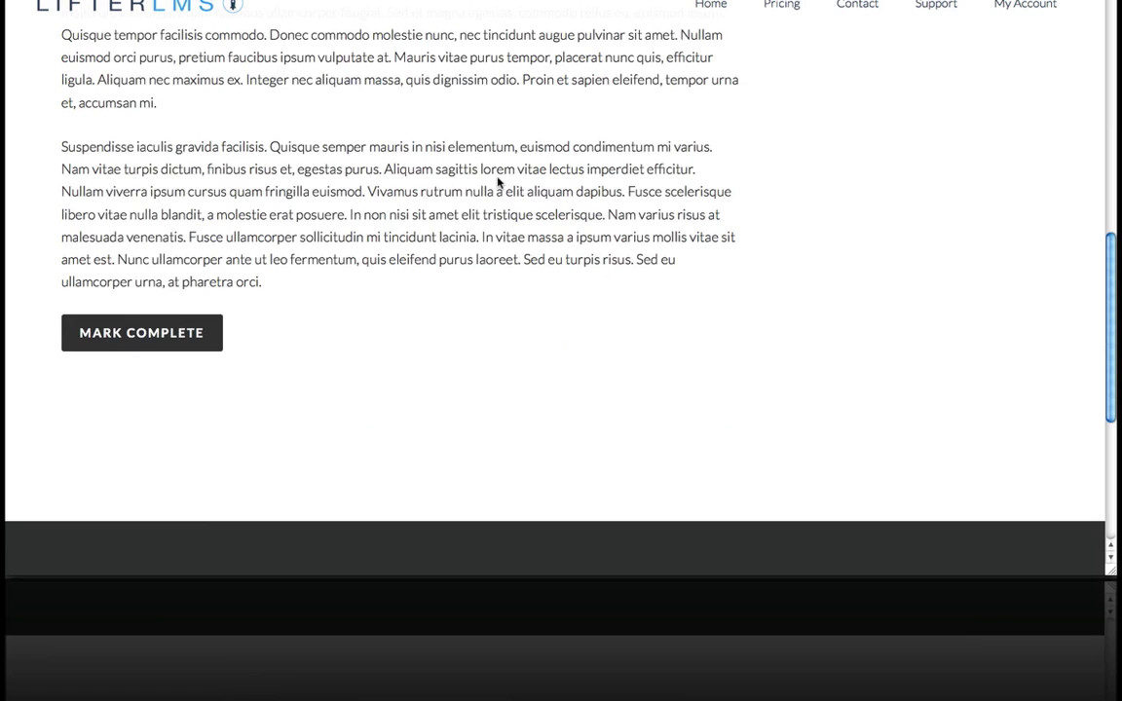
{"action": "left_click", "coordinate": [167, 336]}
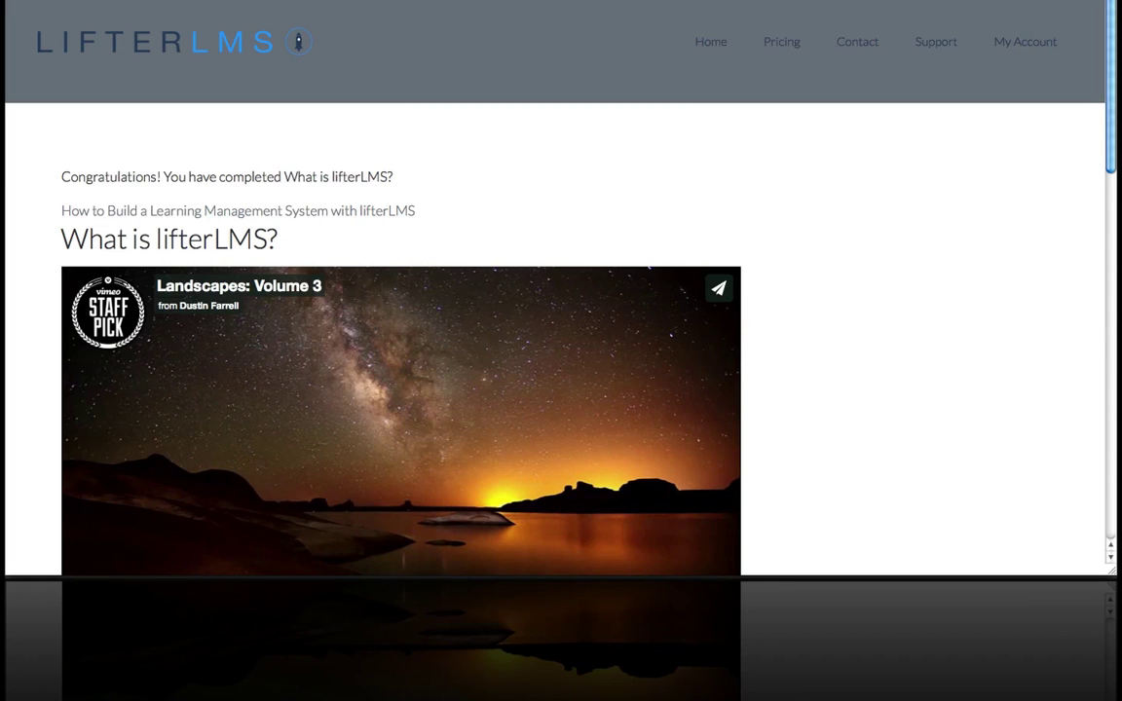
- Load the My Courses dashboard from the browser address bar
{"action": "type", "text": "m"}
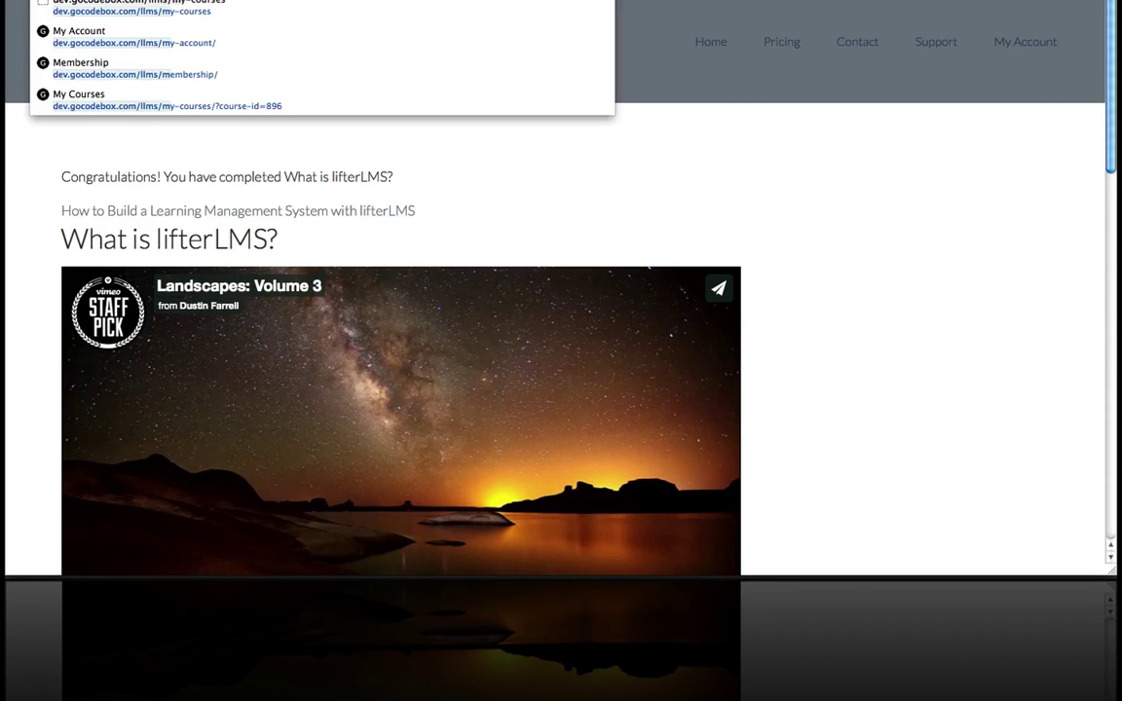
{"action": "type", "text": "y"}
{"action": "key", "text": "Return"}
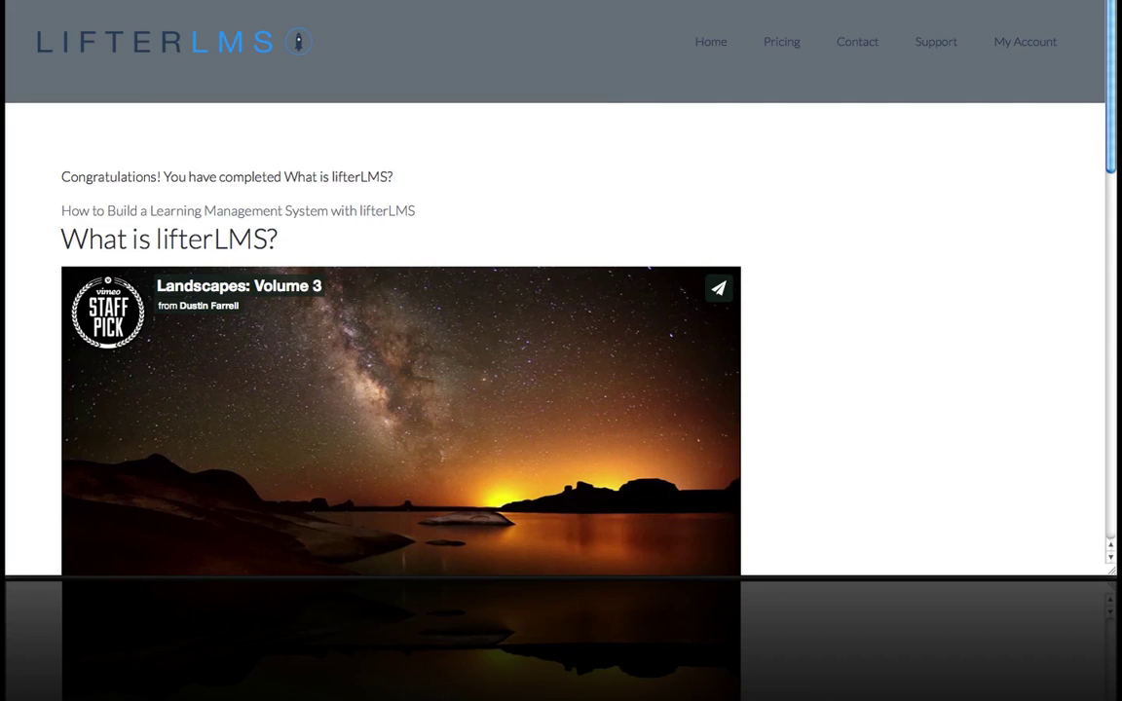
{"action": "key", "text": "Return"}
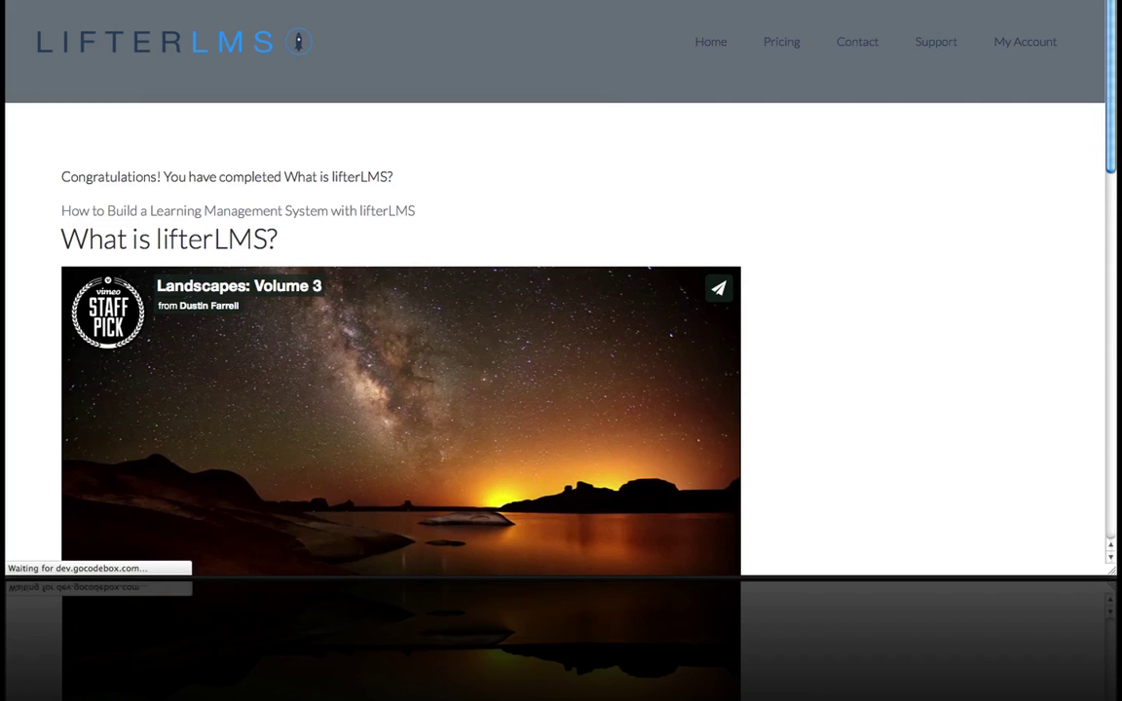